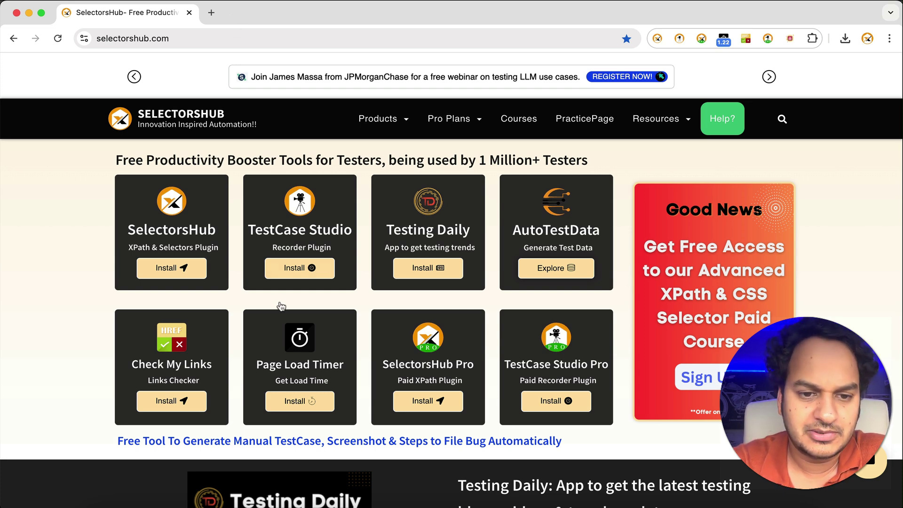
# - Open the Page Load Timer product page and load linkedin.com in a separate new tab
pyautogui.click(301, 331)
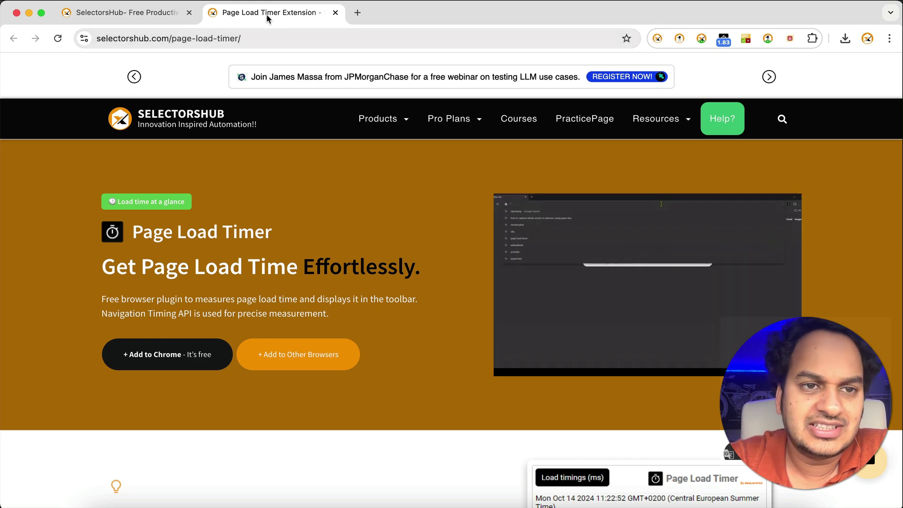
pyautogui.click(358, 13)
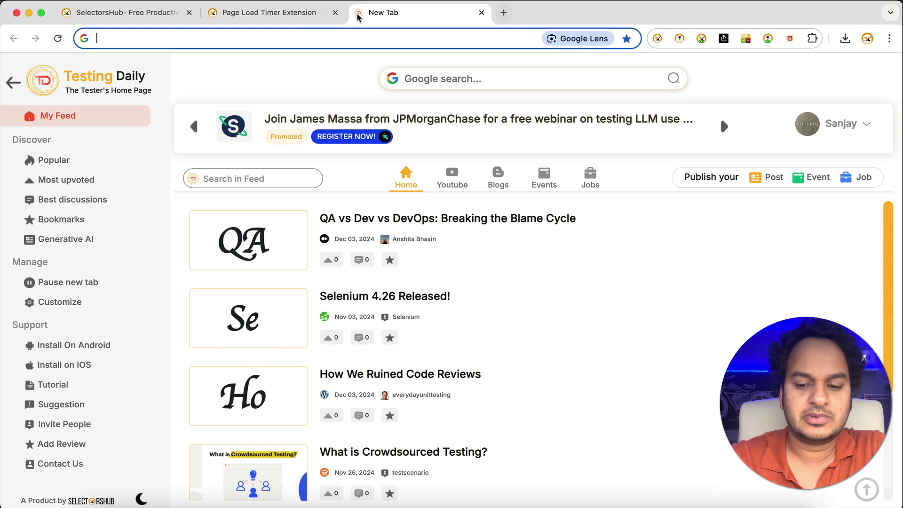
pyautogui.write('linkedin.com')
pyautogui.press('Return')
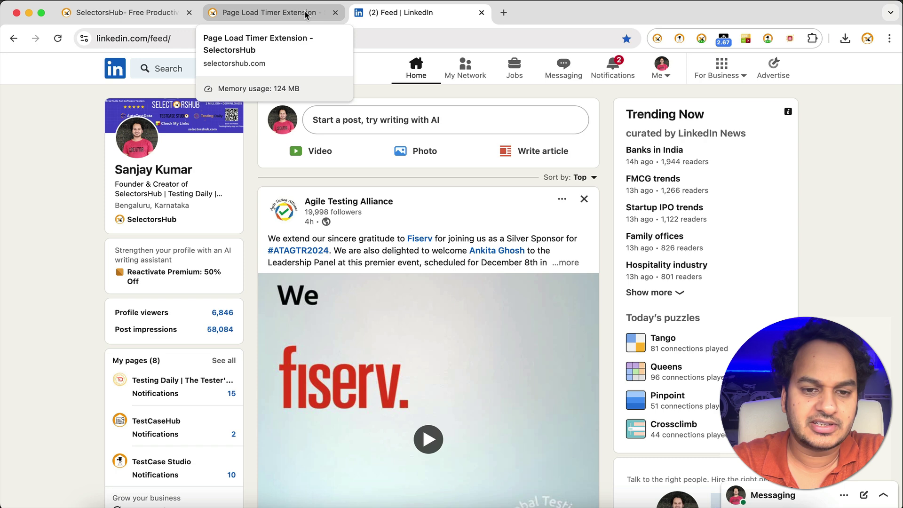
# - View the LinkedIn feed's load timings in the Page Load Timer extension and open its full page load report
pyautogui.click(725, 42)
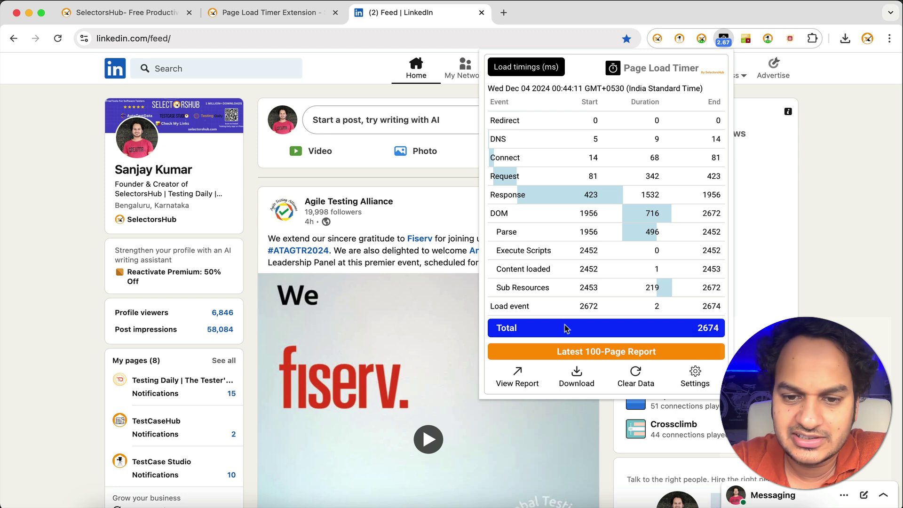
pyautogui.click(518, 373)
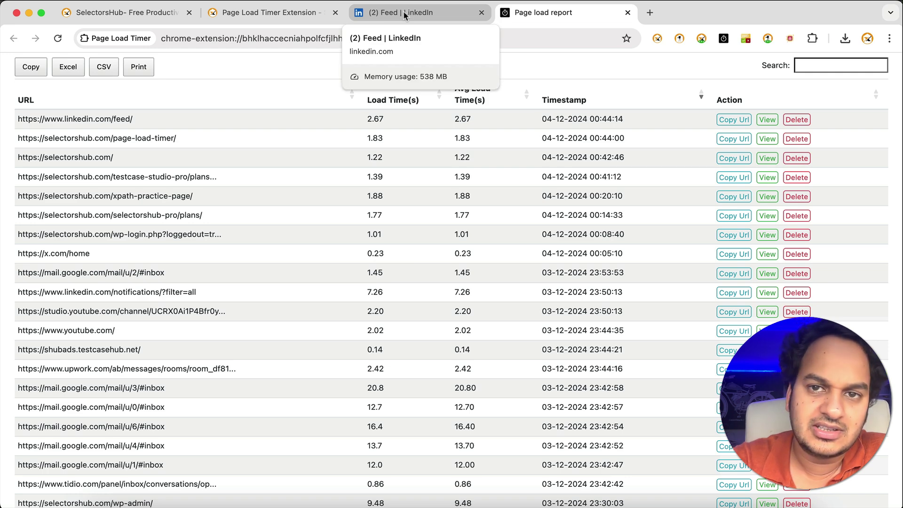
# - Return to the Page Load Timer product page and examine the extension's blacklist and whitelist settings
pyautogui.click(249, 14)
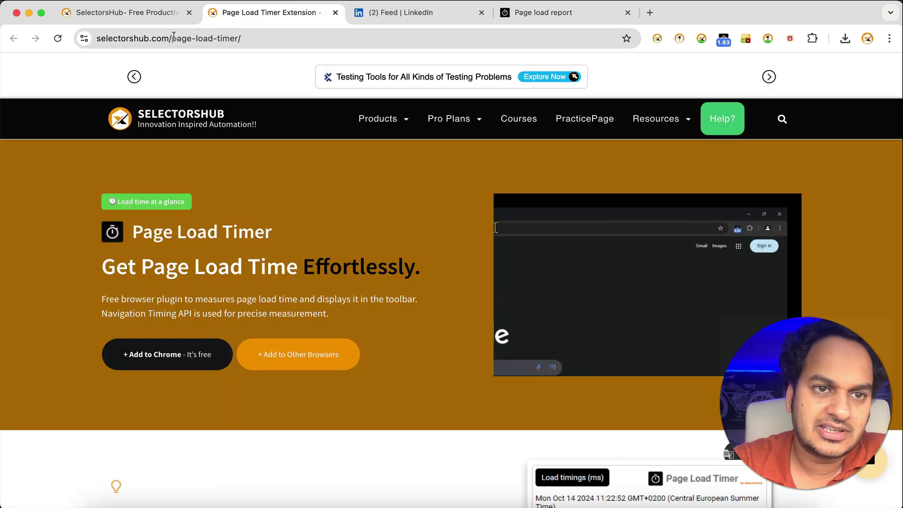
pyautogui.click(718, 40)
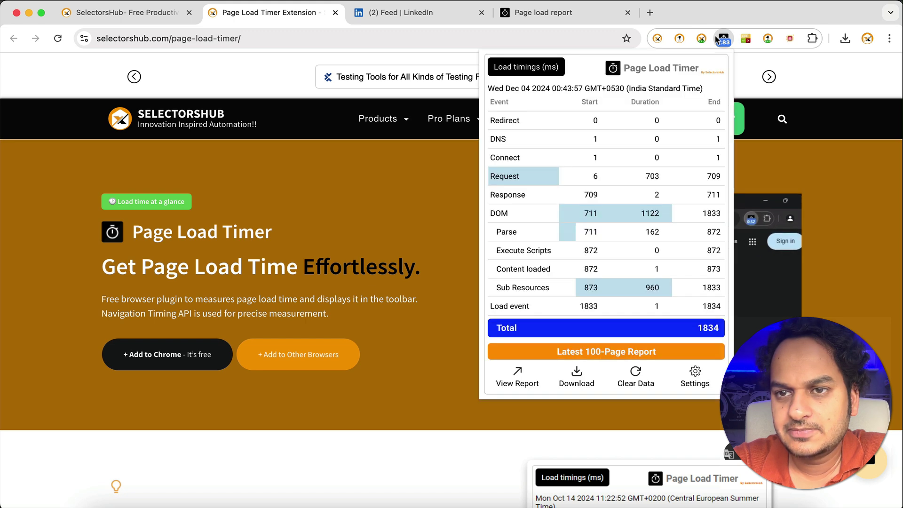
pyautogui.click(700, 374)
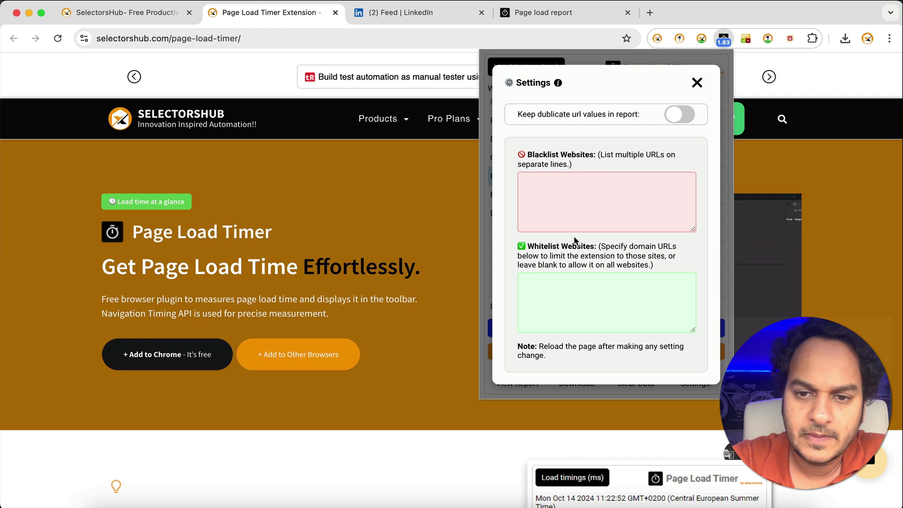
pyautogui.click(584, 285)
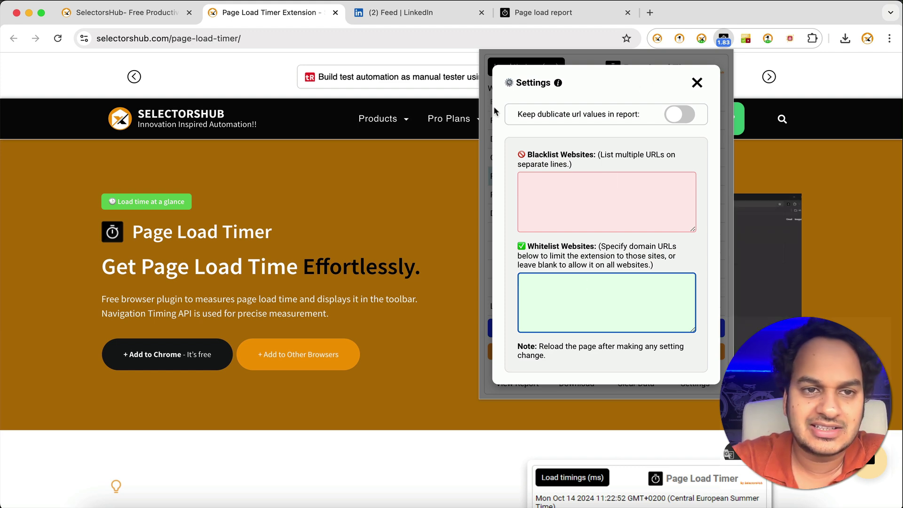
pyautogui.click(98, 39)
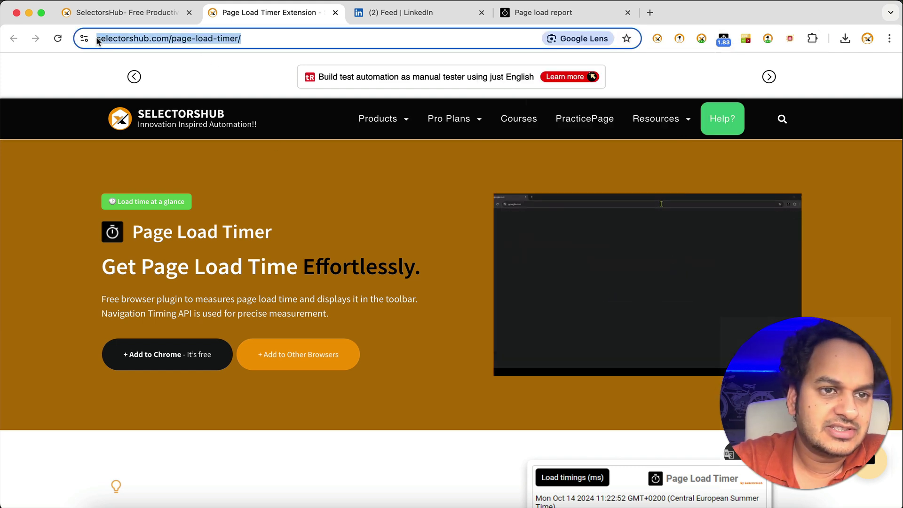
pyautogui.click(163, 38)
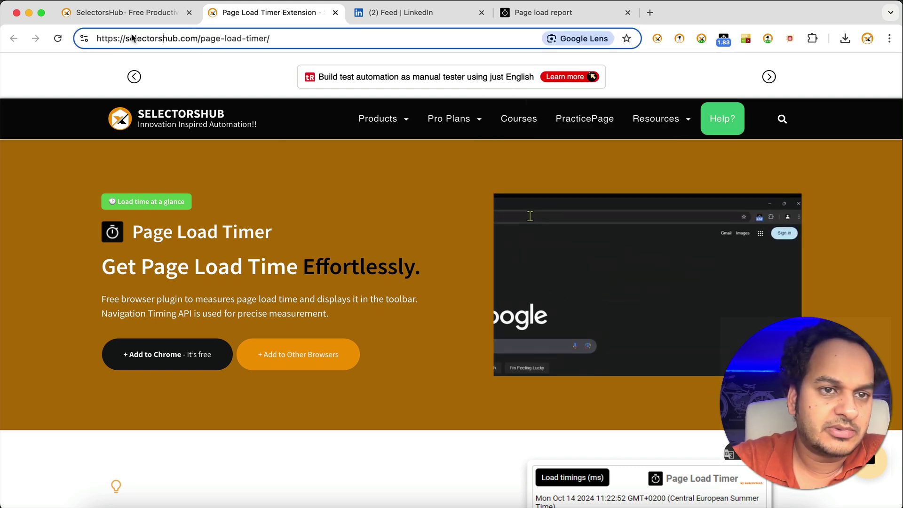
pyautogui.click(195, 38)
pyautogui.hotkey('shift', 'Home')
pyautogui.press('super+c')
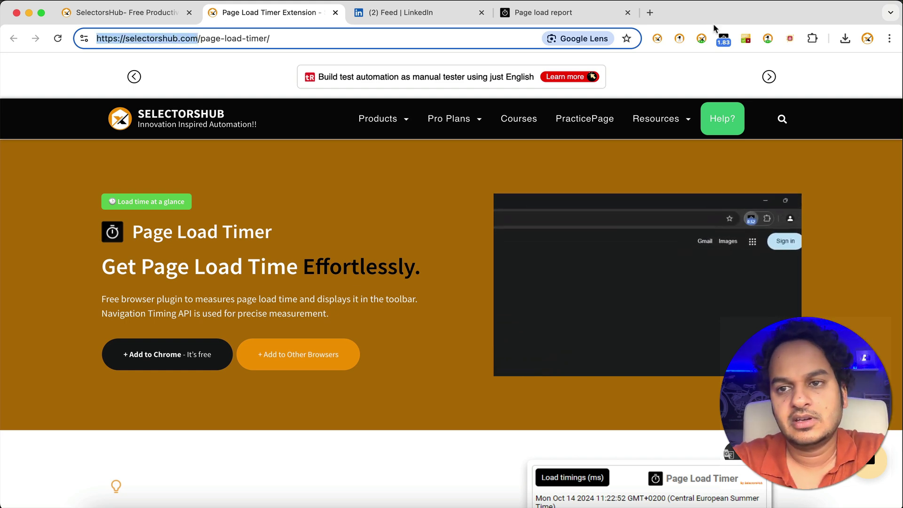
pyautogui.click(722, 38)
pyautogui.click(695, 373)
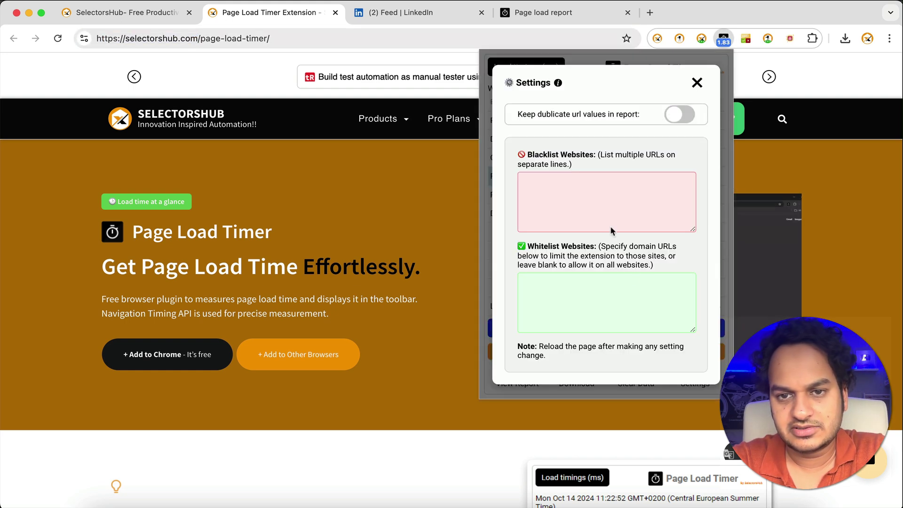
pyautogui.click(609, 308)
pyautogui.press('super+v')
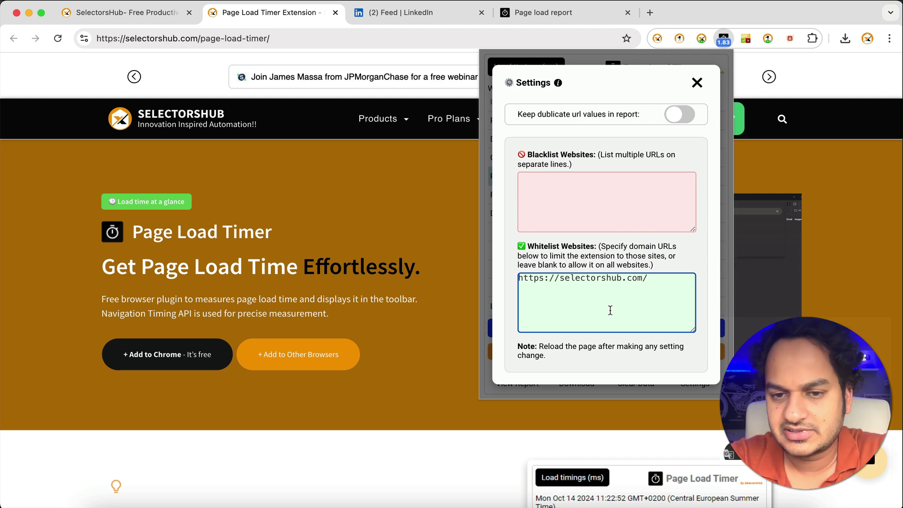
pyautogui.click(697, 87)
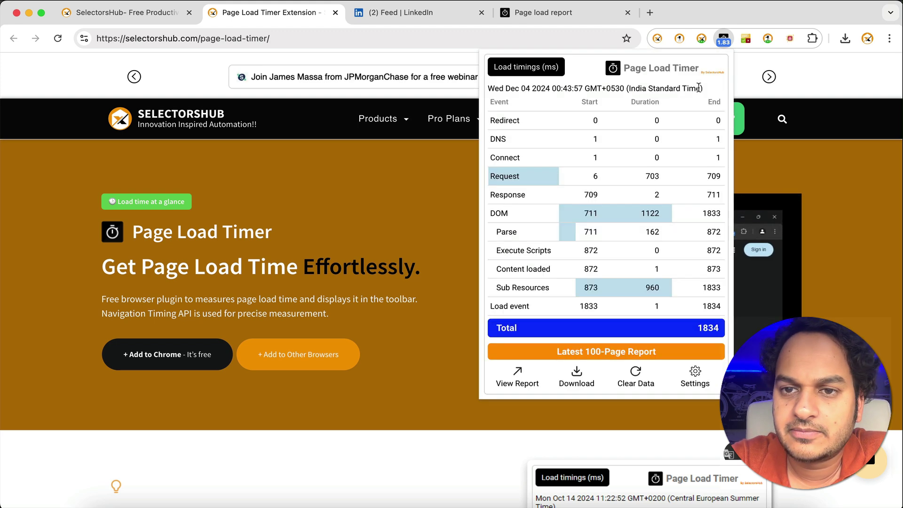
pyautogui.click(724, 39)
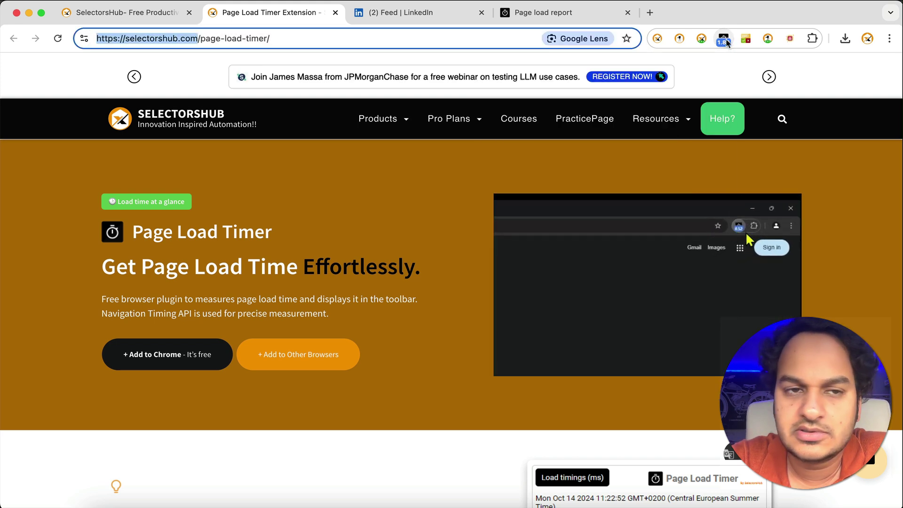
pyautogui.click(411, 213)
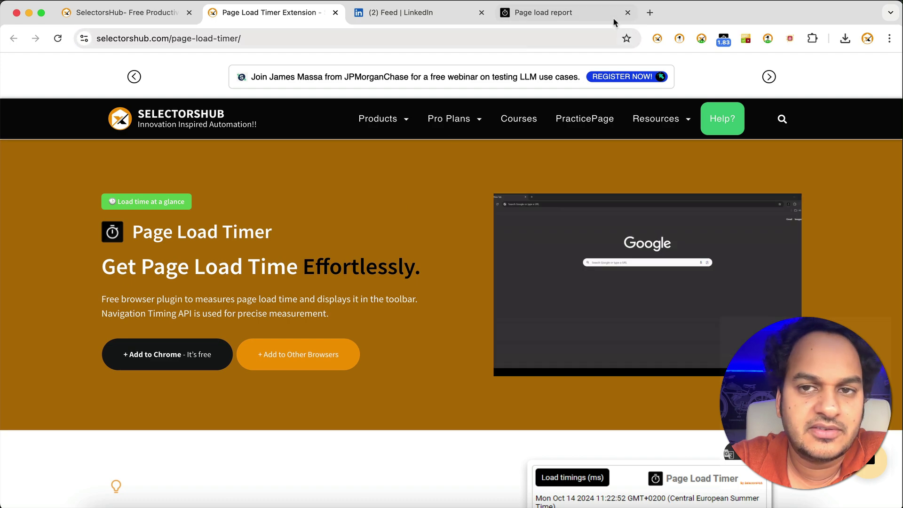
# - Load the selectorshub.com home page in a new tab
pyautogui.click(649, 12)
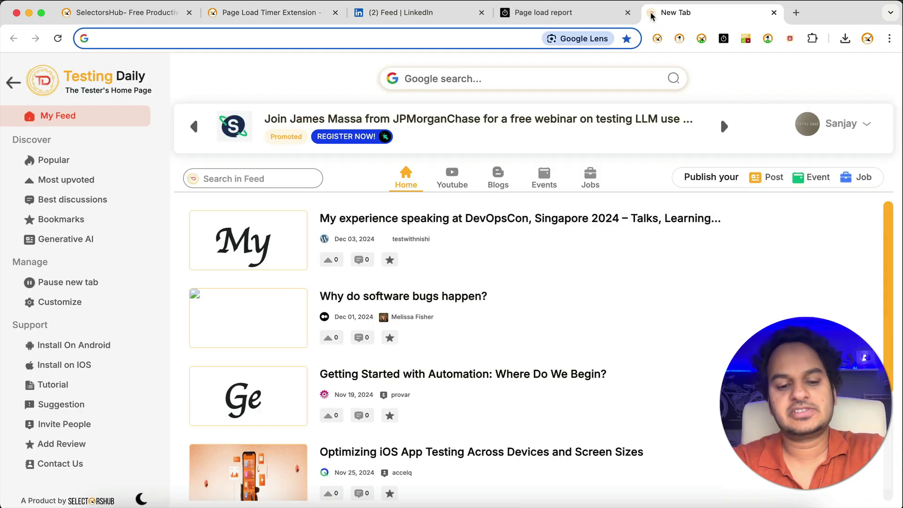
pyautogui.write('sele')
pyautogui.press('Return')
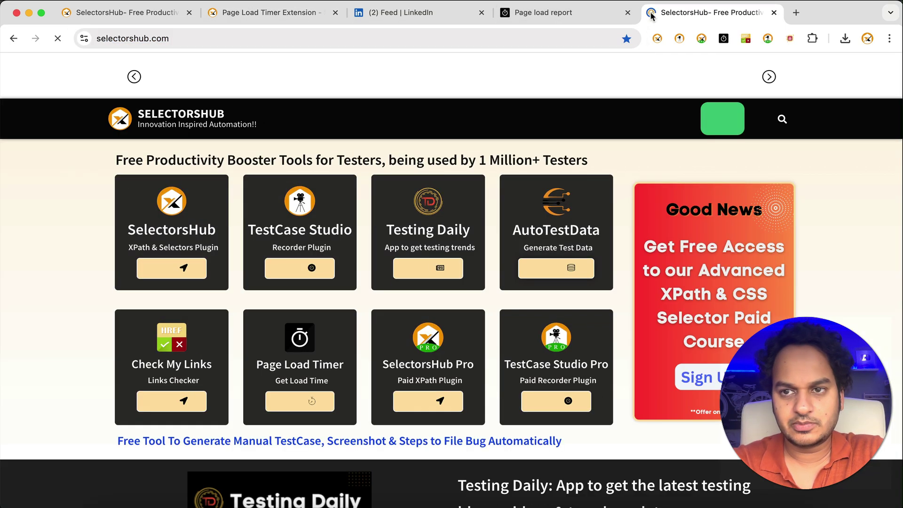
# - Check the home page's load timings and the full page load report, and close the report
pyautogui.click(723, 38)
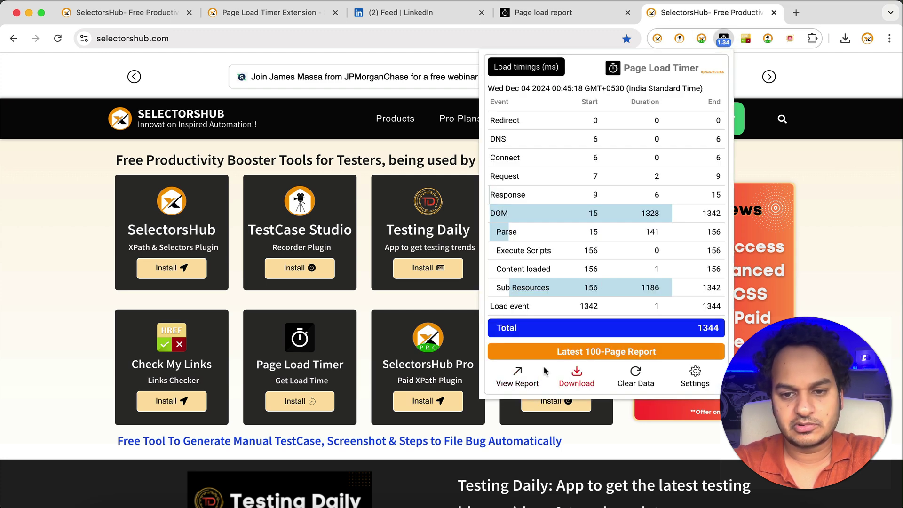
pyautogui.click(523, 373)
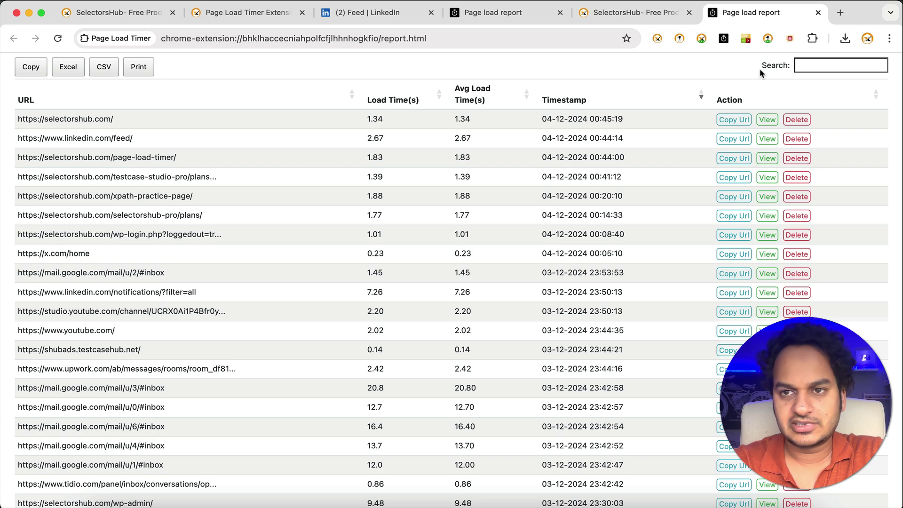
pyautogui.click(818, 13)
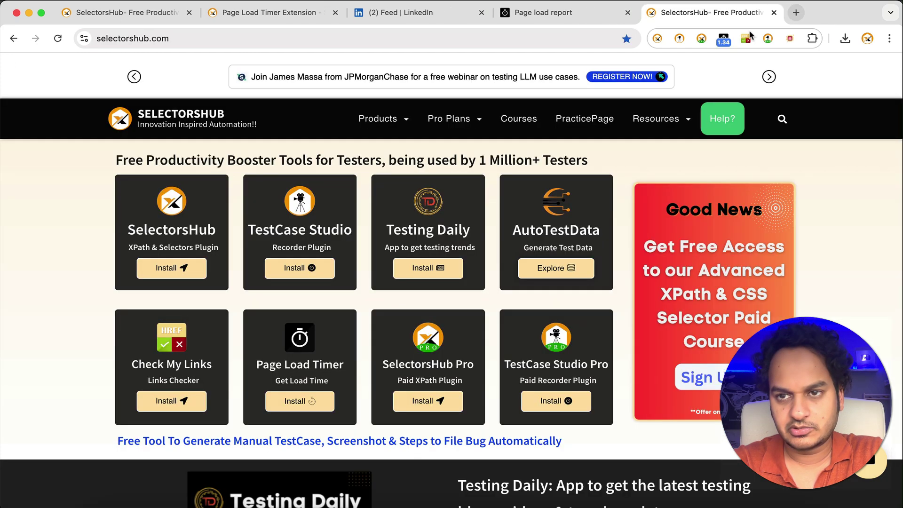
# - Delete all recorded load data in the Page Load Timer extension and dismiss its popup
pyautogui.click(723, 39)
pyautogui.click(635, 373)
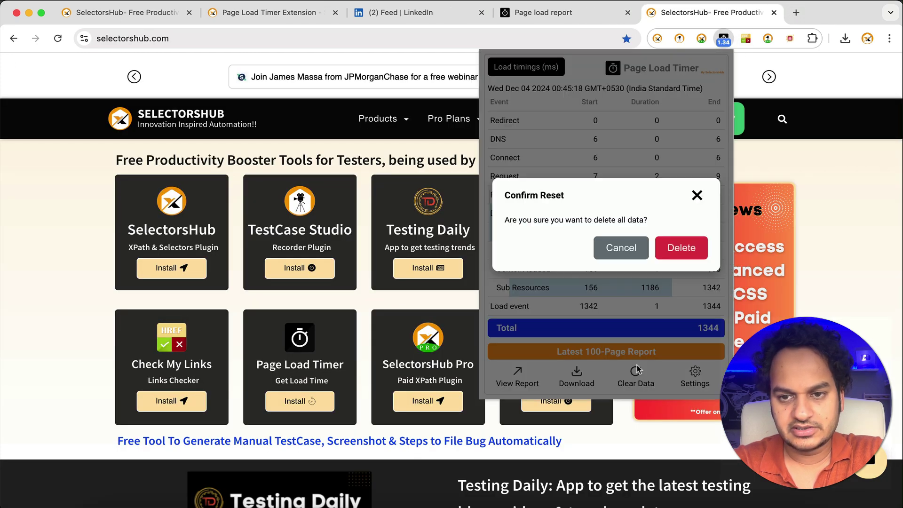
pyautogui.click(682, 250)
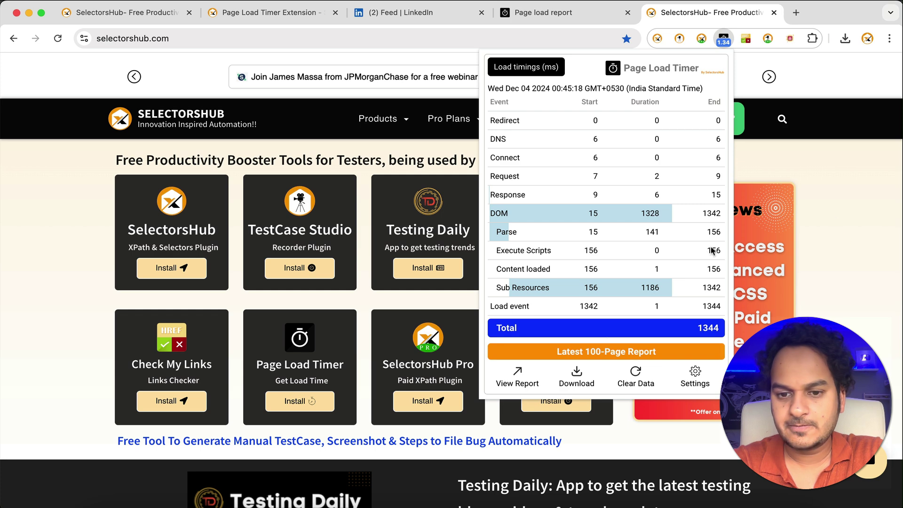
pyautogui.click(865, 292)
# - Reload the SelectorsHub home page and visit the Courses, SelectorsHub and Check My Links pages to record their load times
pyautogui.press('super+r')
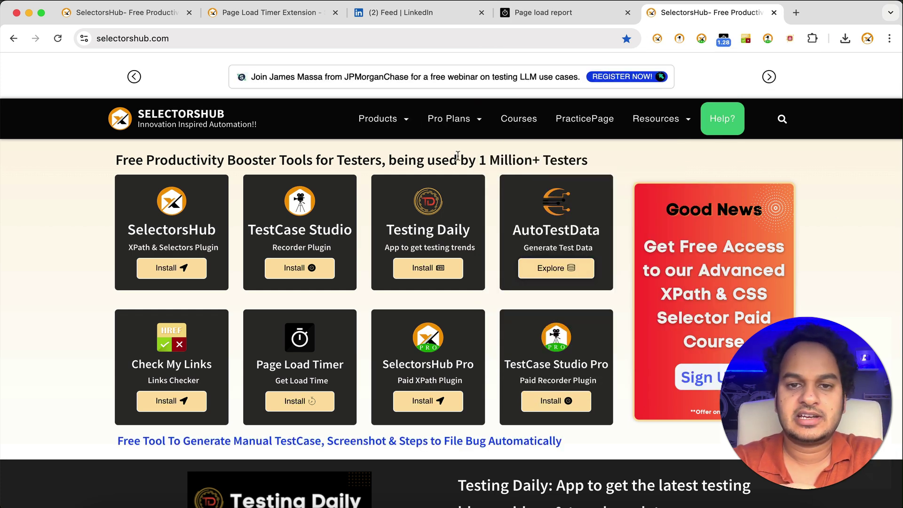
pyautogui.click(519, 120)
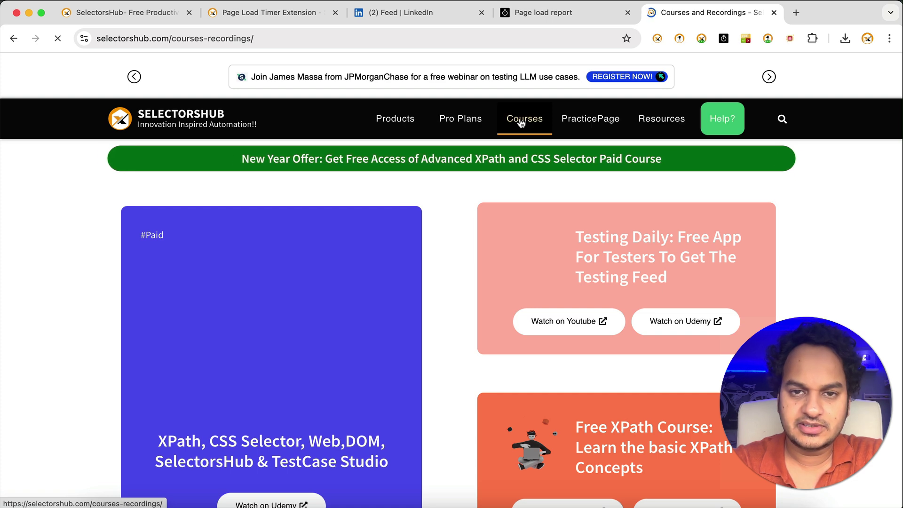
pyautogui.moveTo(377, 120)
pyautogui.click(389, 154)
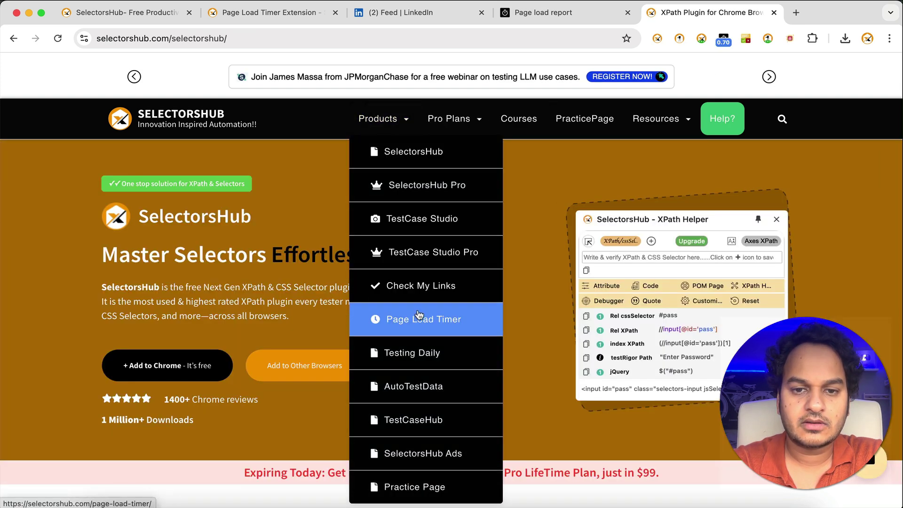
pyautogui.click(417, 295)
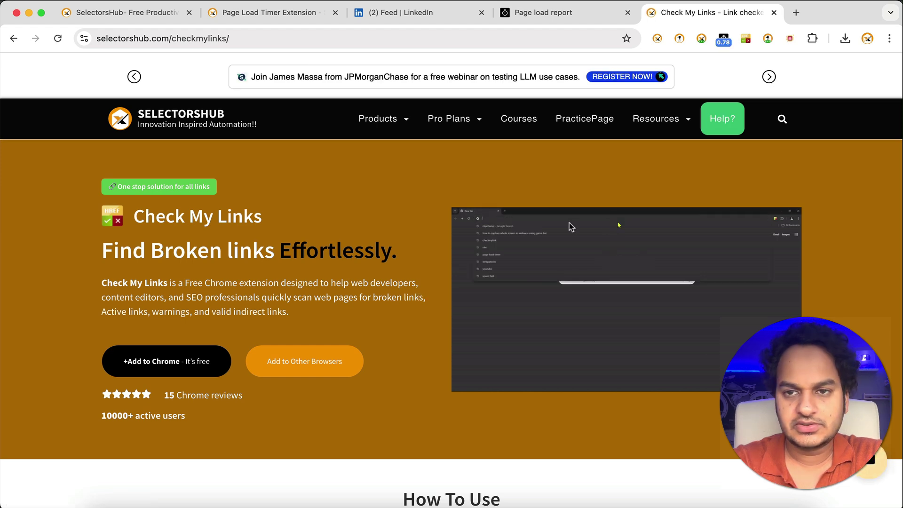
# - View the Check My Links page's load timings and open the page load report for the visited SelectorsHub pages
pyautogui.click(724, 40)
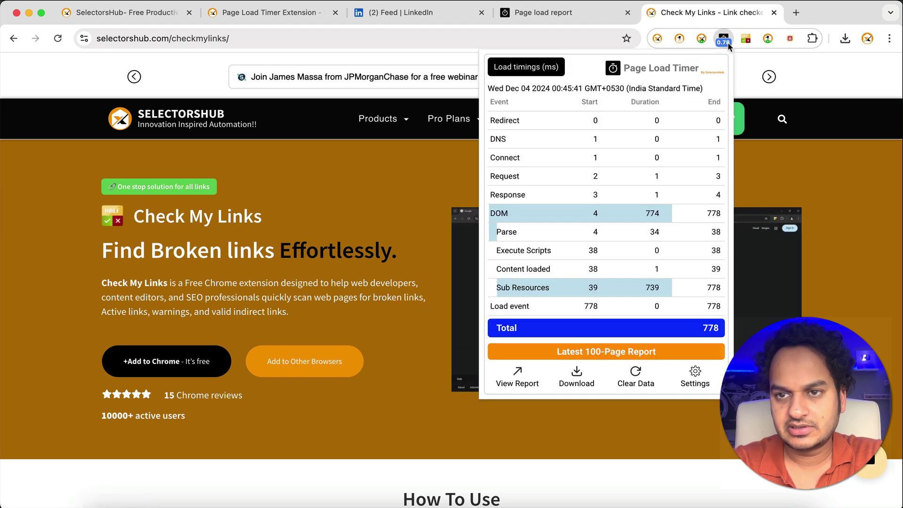
pyautogui.click(520, 369)
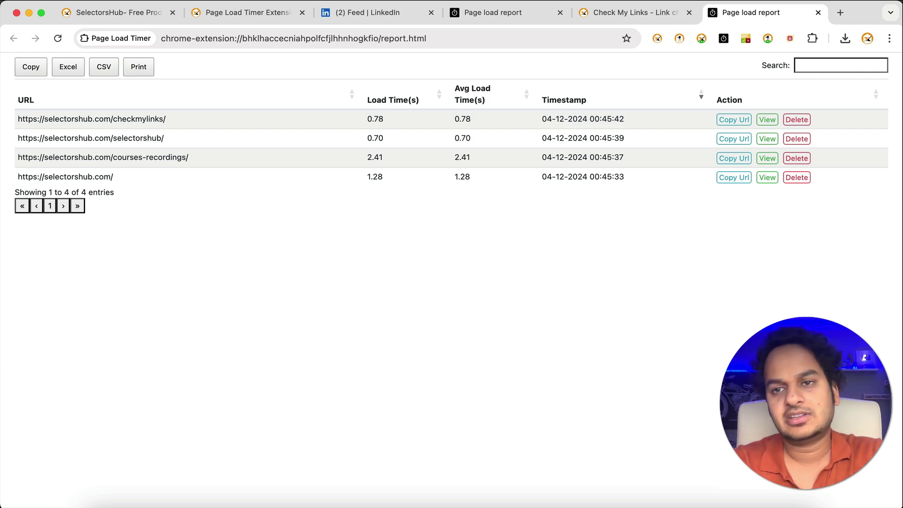
# - Load linkedin.com in a new tab to test a site outside the whitelist
pyautogui.click(841, 14)
pyautogui.write('linkedin.com')
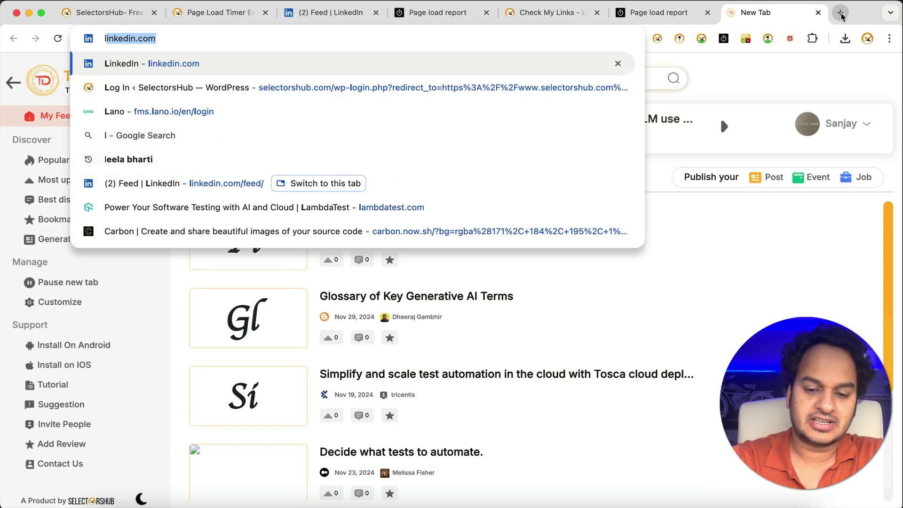
pyautogui.press('Return')
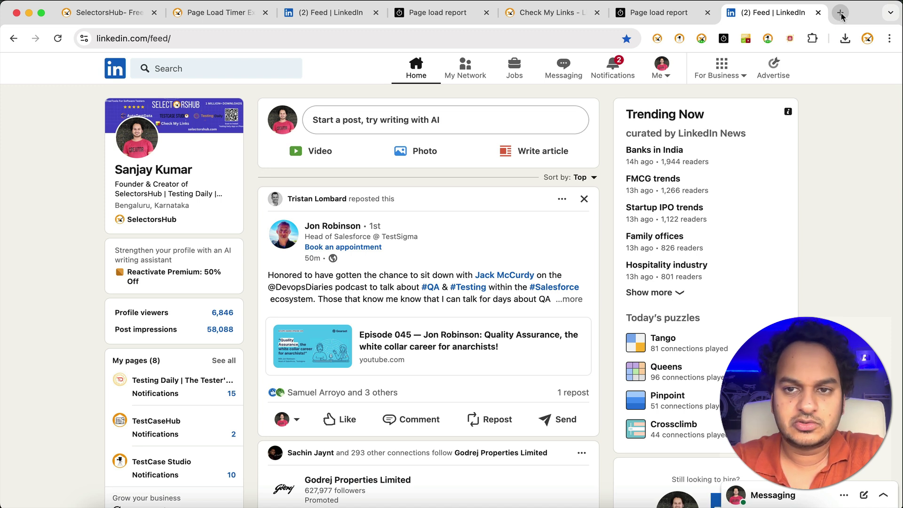
# - Review the whitelist entry in the Page Load Timer settings from the LinkedIn page and close the extension
pyautogui.click(724, 39)
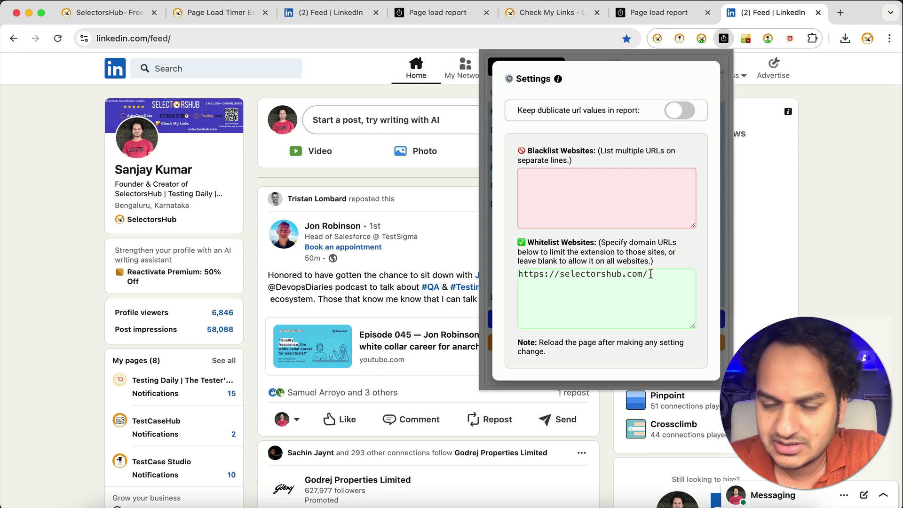
pyautogui.moveTo(651, 274); pyautogui.dragTo(544, 267)
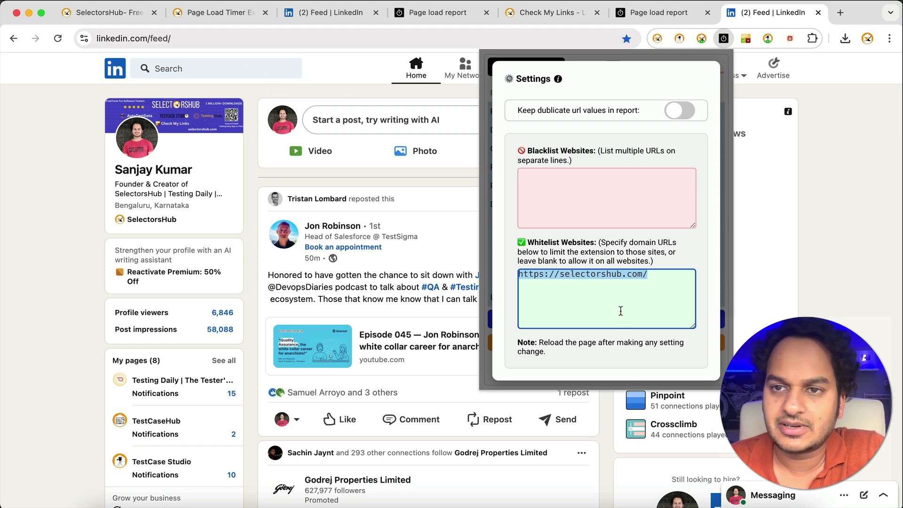
pyautogui.click(723, 38)
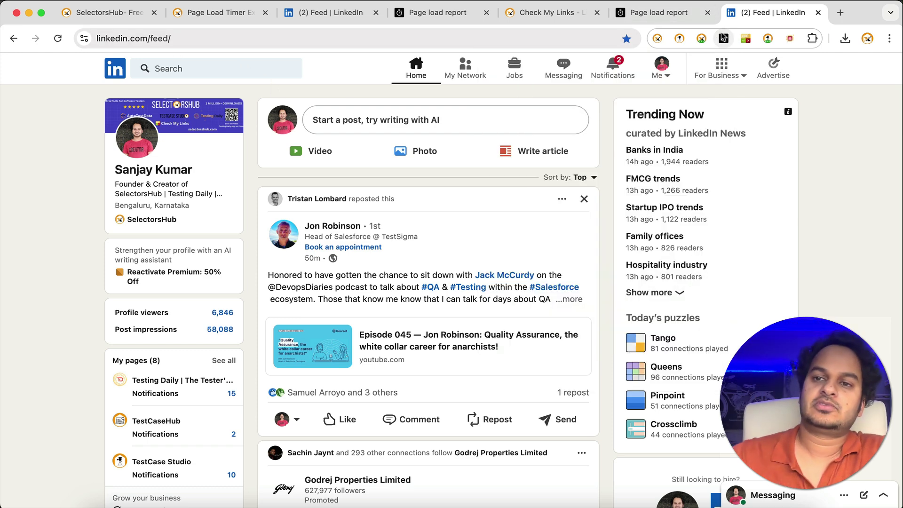
# - Load flipkart.com in a new tab to test another site outside the whitelist
pyautogui.click(841, 12)
pyautogui.write('flipkart.com')
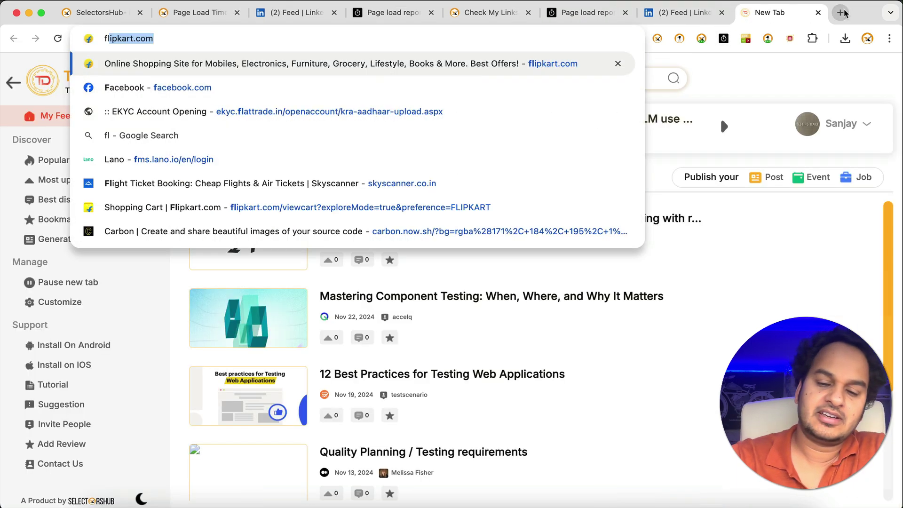
pyautogui.press('Return')
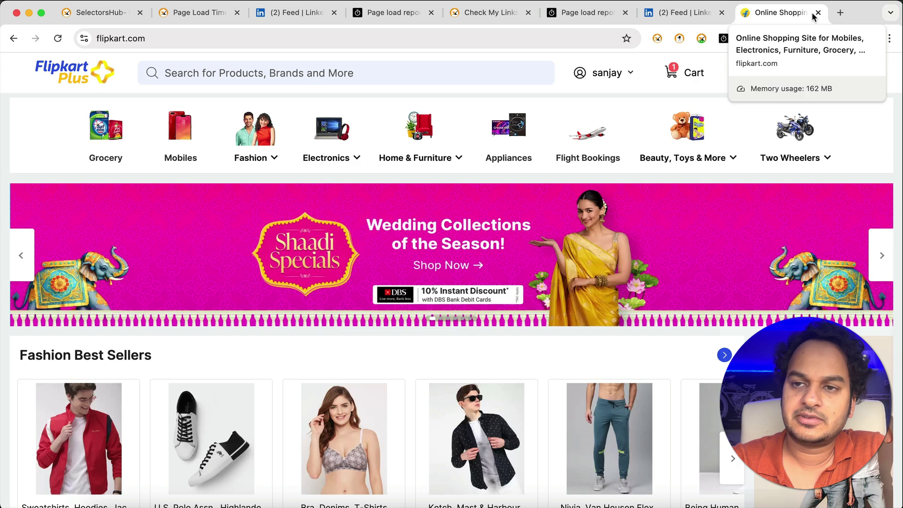
# - Load selectorshub.com in a new tab, visit its Bootcamp page and return to the home page to record load times
pyautogui.click(841, 12)
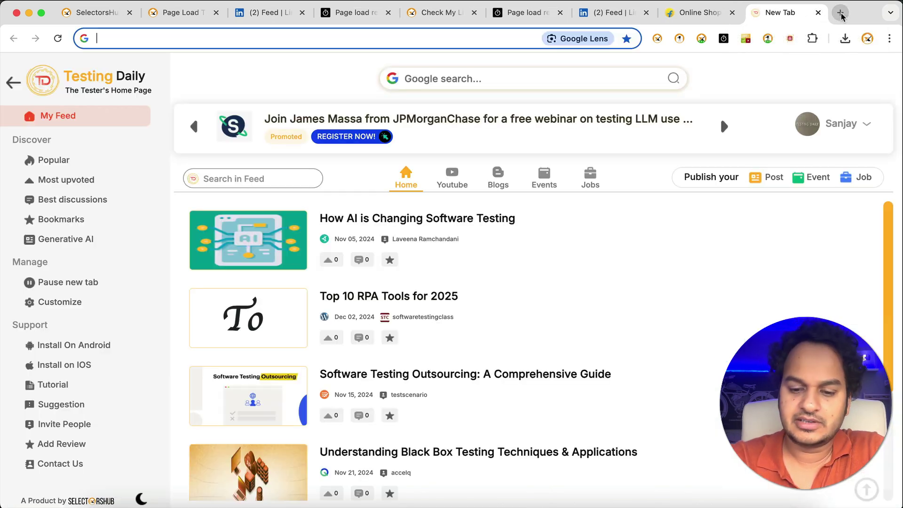
pyautogui.write('sele')
pyautogui.press('Return')
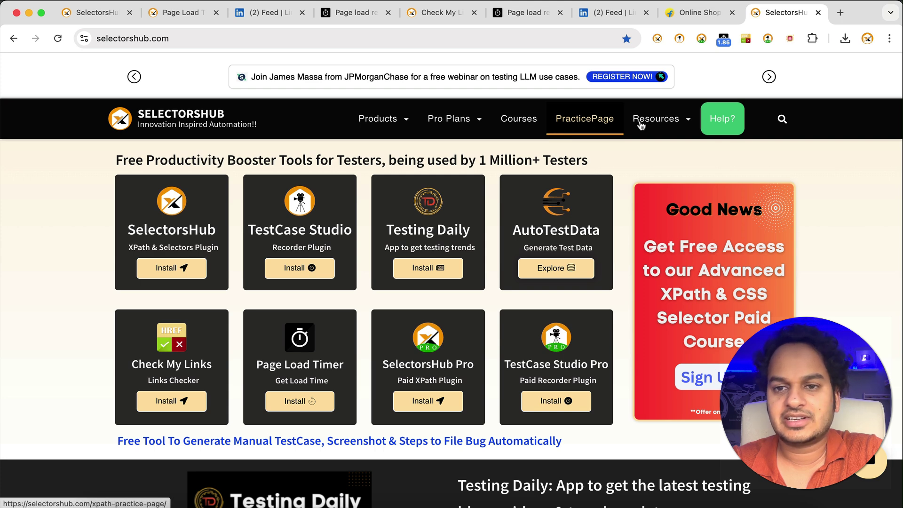
pyautogui.moveTo(649, 123)
pyautogui.click(661, 188)
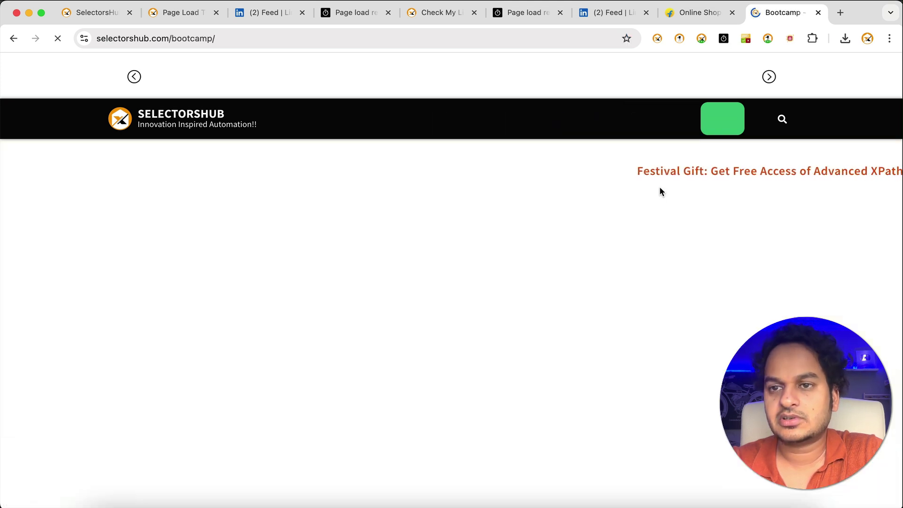
pyautogui.click(107, 120)
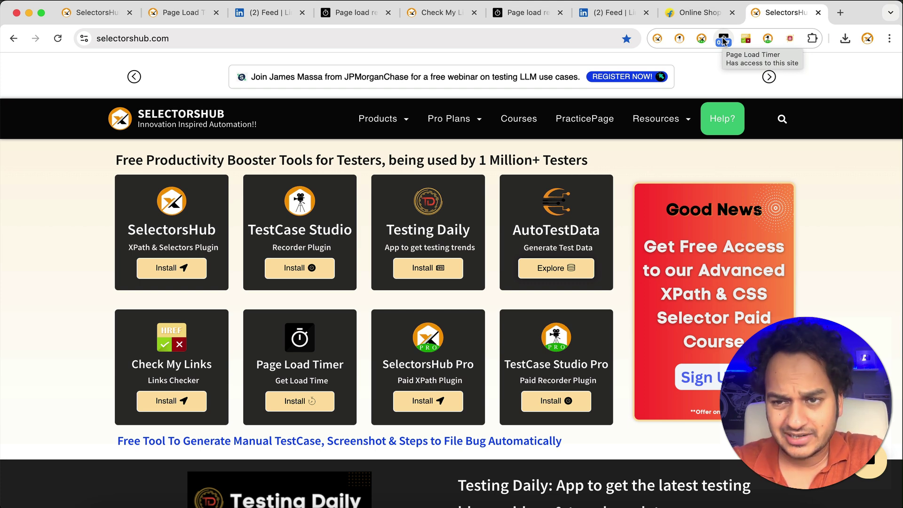
pyautogui.click(691, 13)
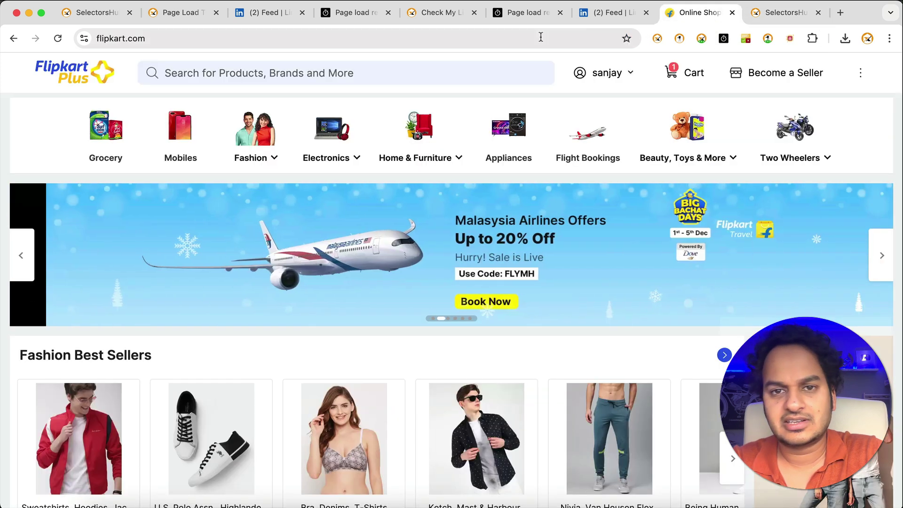
pyautogui.click(508, 38)
pyautogui.press('super+c')
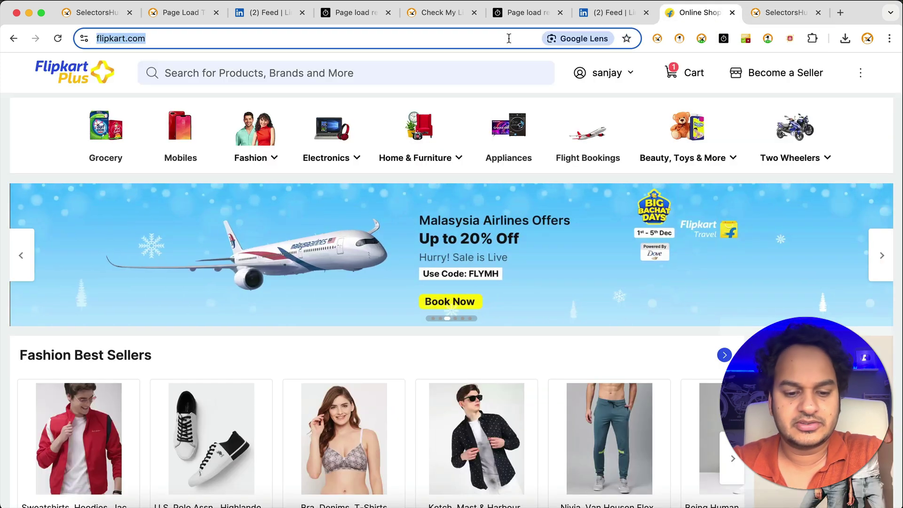
pyautogui.click(723, 39)
pyautogui.click(653, 274)
pyautogui.press('Return')
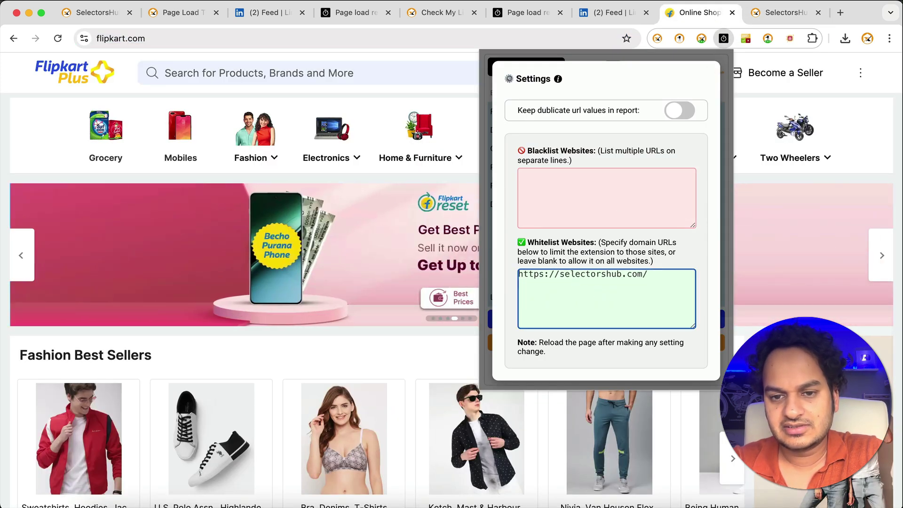
pyautogui.press('super+v')
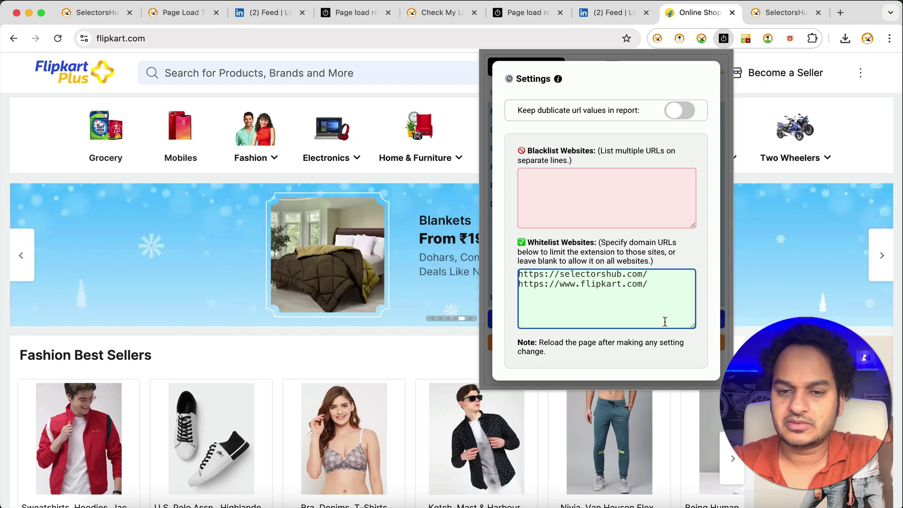
pyautogui.click(725, 40)
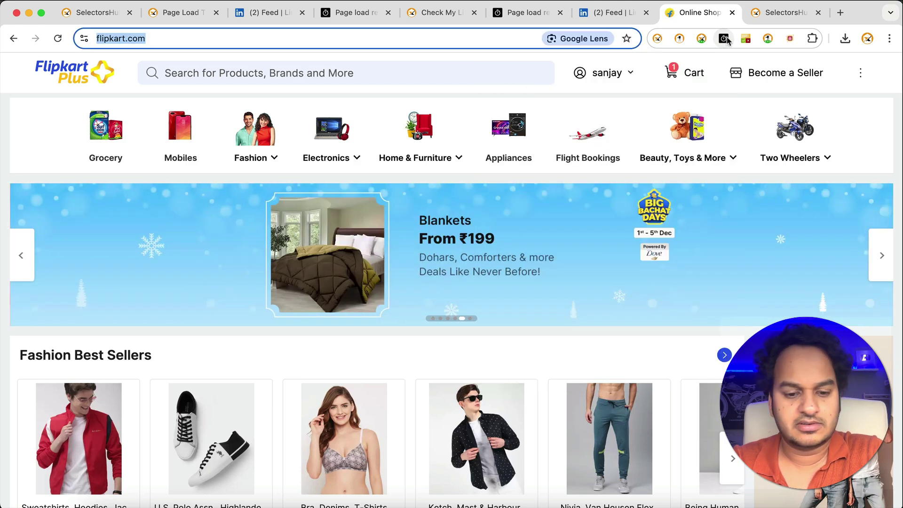
# - Reload the Flipkart page, view its load timings and review the whitelist entries in the extension settings
pyautogui.press('super+r')
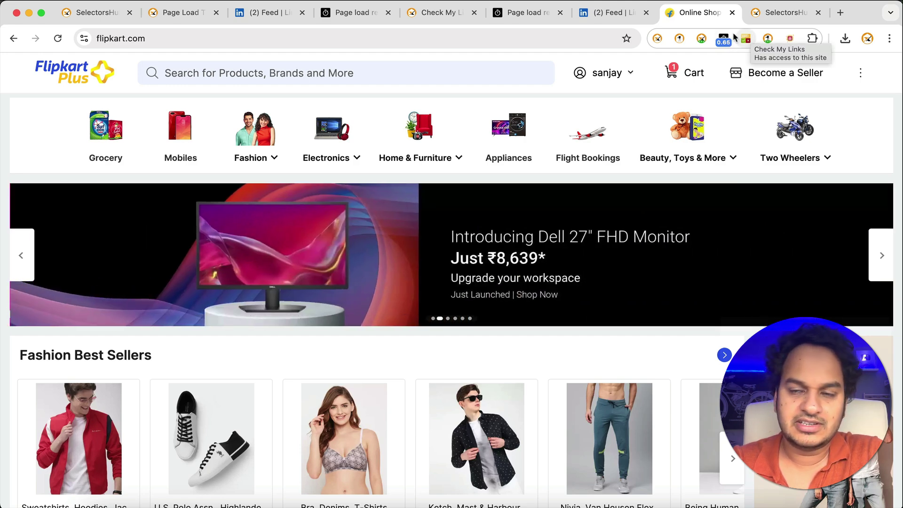
pyautogui.click(724, 39)
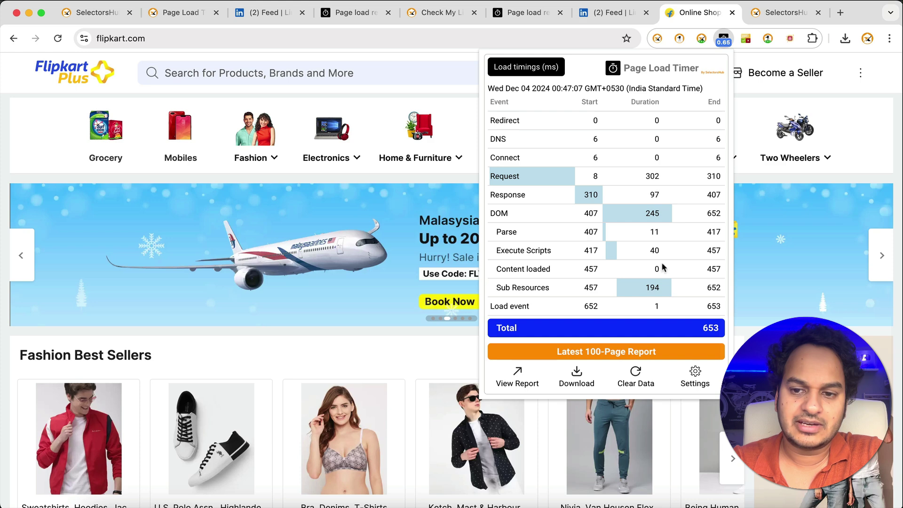
pyautogui.click(695, 370)
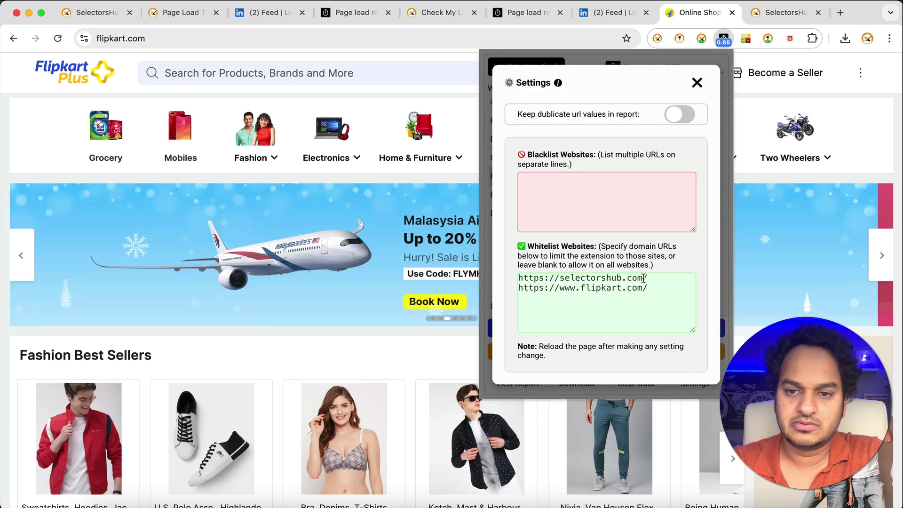
pyautogui.click(718, 45)
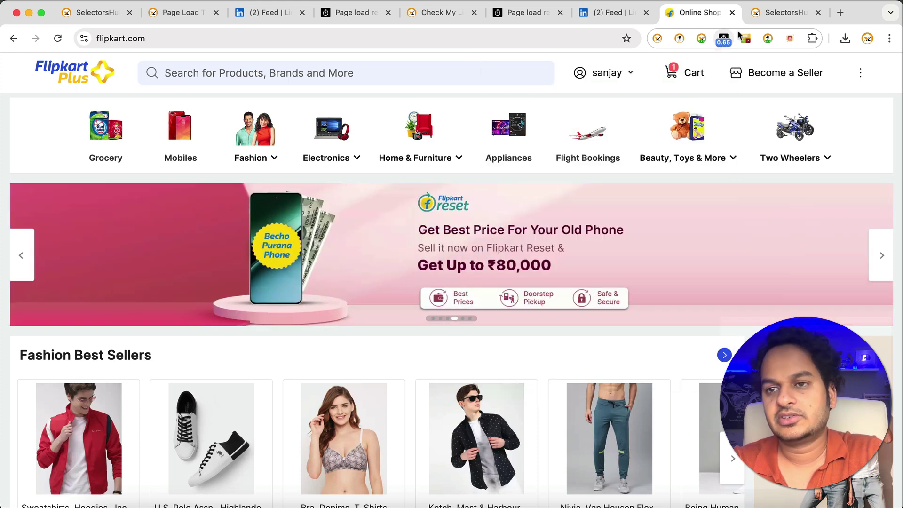
# - Load flipkart.com in a new tab and visit its Appliances and men's Clothing pages to record their load times
pyautogui.click(839, 12)
pyautogui.write('fli')
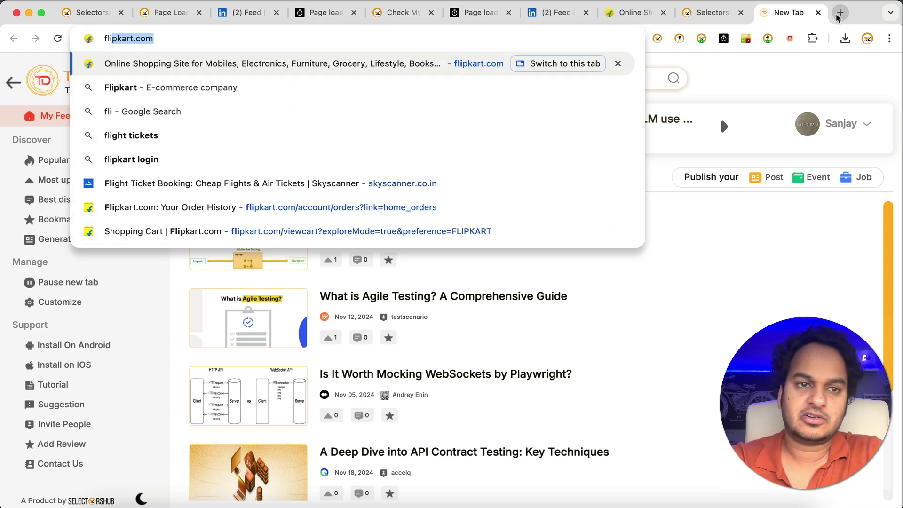
pyautogui.press('Return')
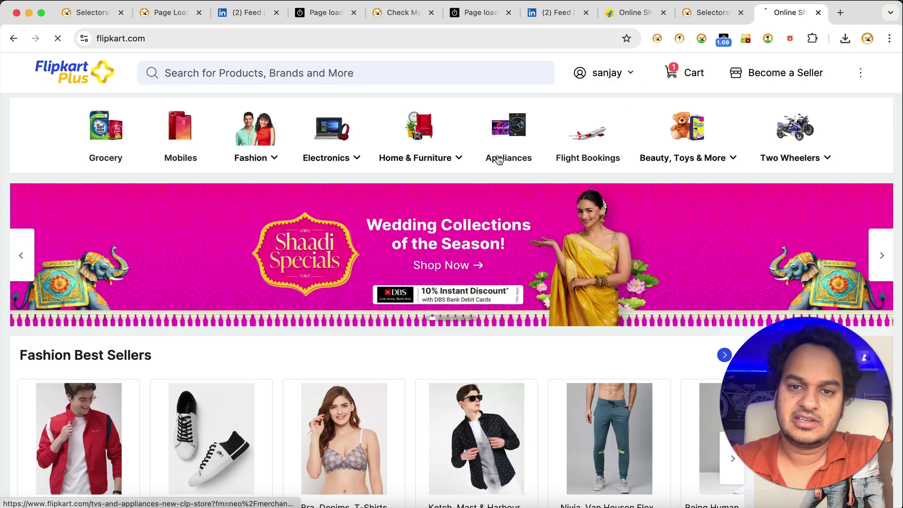
pyautogui.click(499, 159)
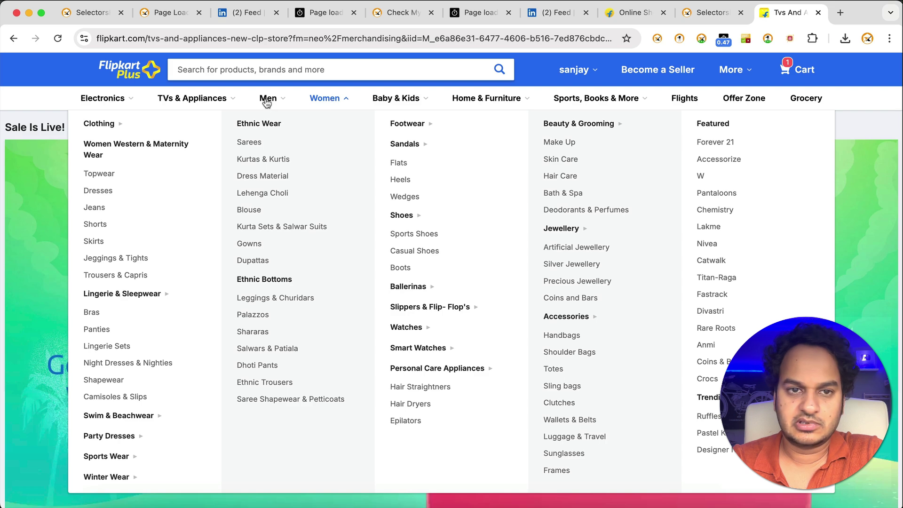
pyautogui.moveTo(266, 102)
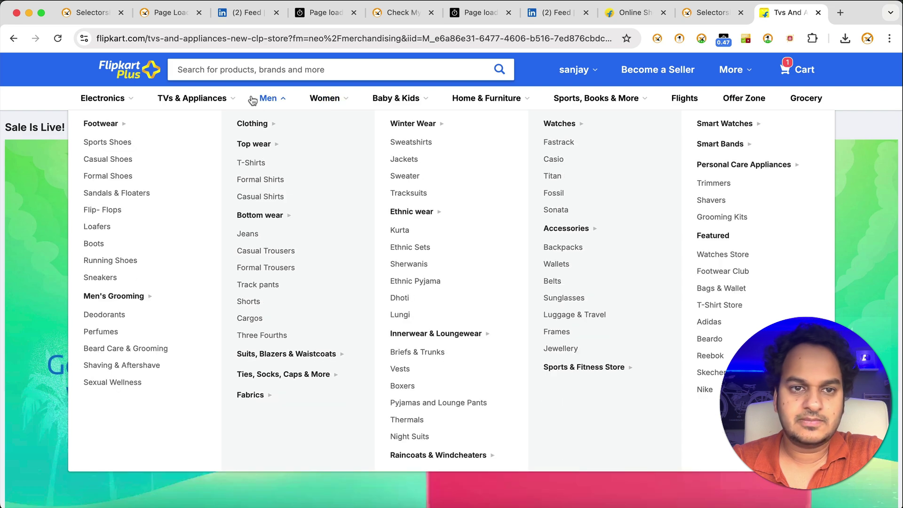
pyautogui.click(252, 121)
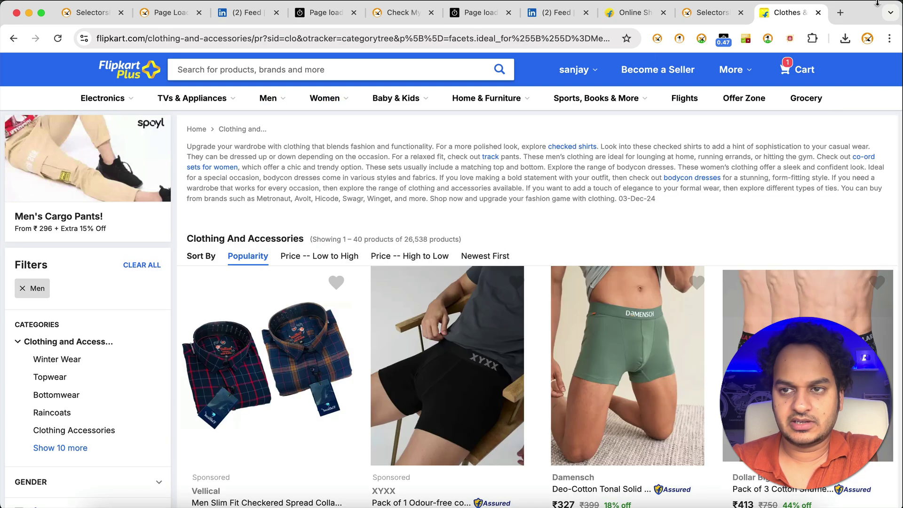
# - Load linkedin.com in a new tab to test it against the two-site whitelist
pyautogui.click(840, 13)
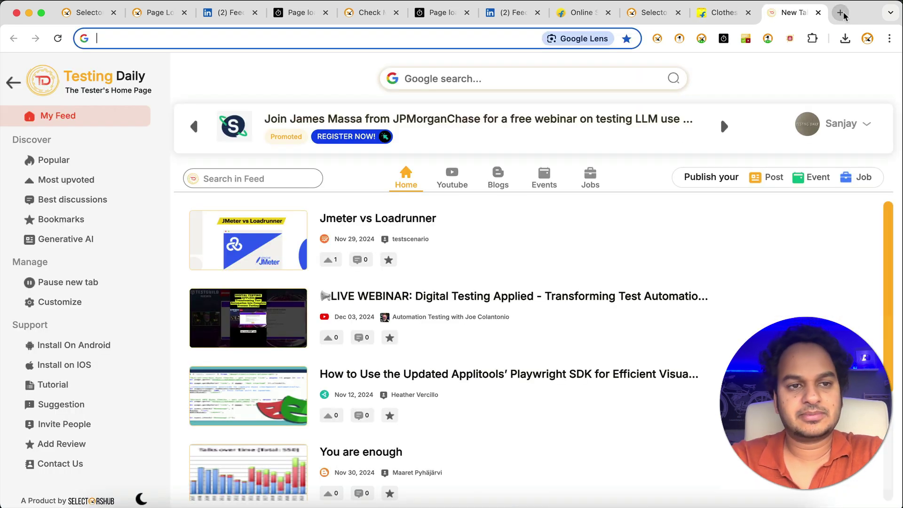
pyautogui.write('linkedin.com')
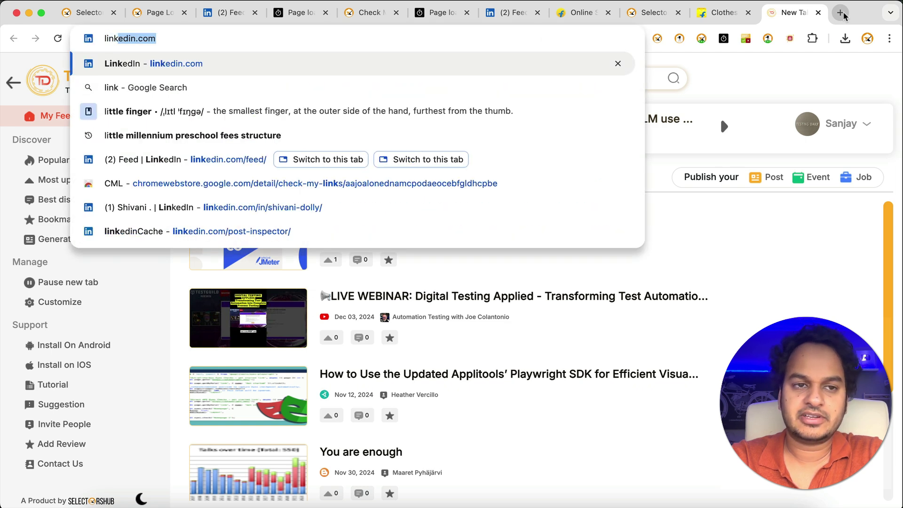
pyautogui.press('Return')
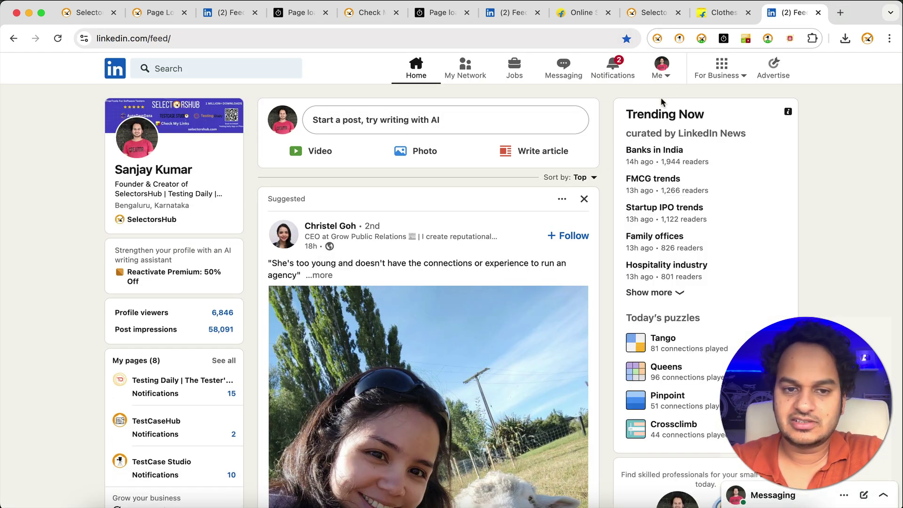
# - Review the blacklist field and the two whitelist entries in the Page Load Timer settings, and close the extension
pyautogui.click(724, 39)
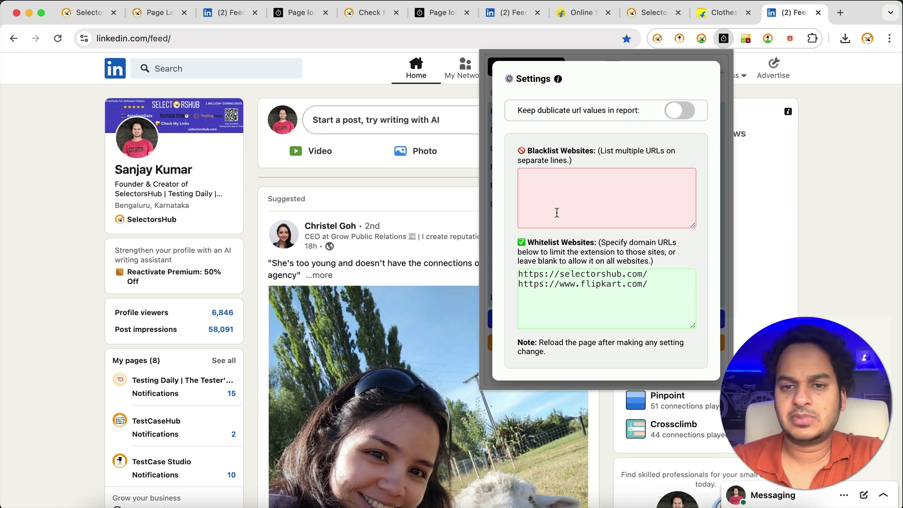
pyautogui.click(555, 186)
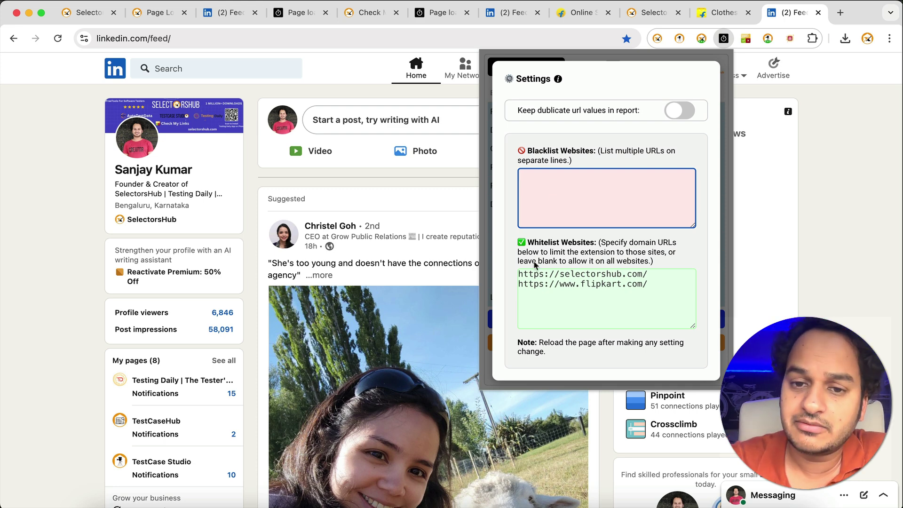
pyautogui.moveTo(659, 283); pyautogui.dragTo(521, 273)
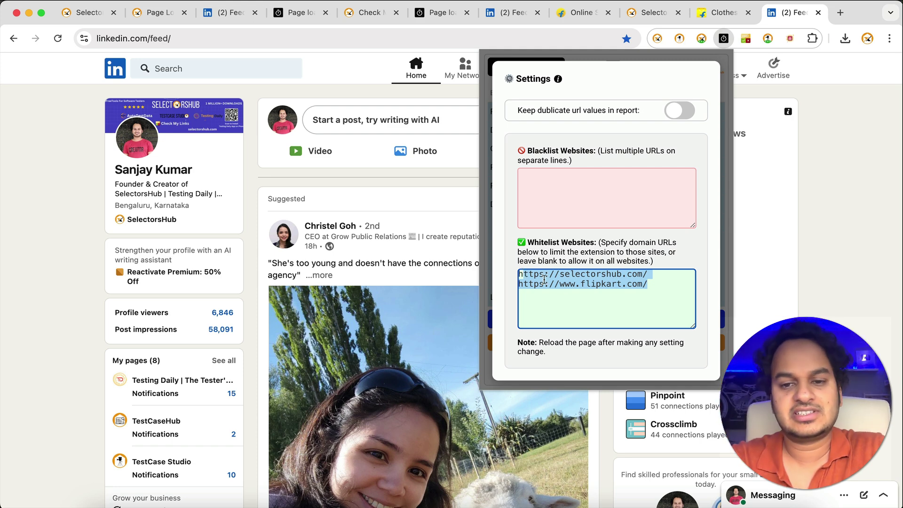
pyautogui.click(627, 281)
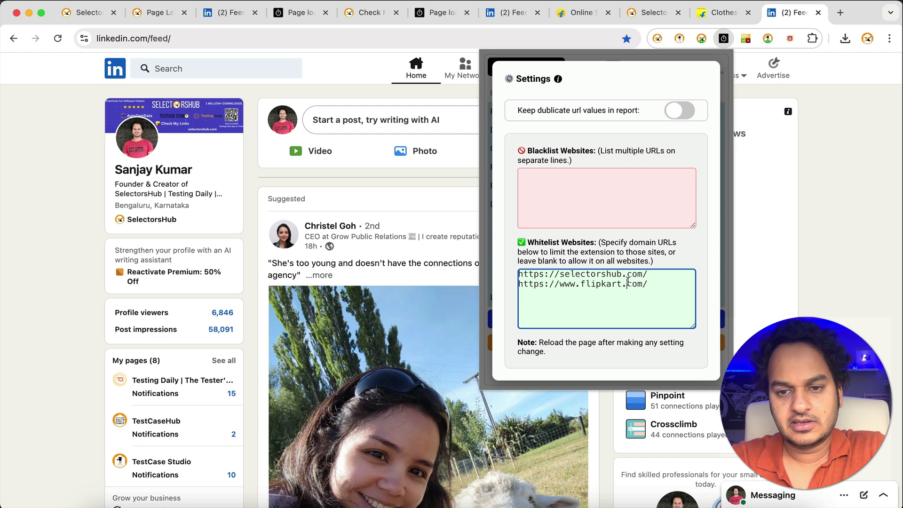
pyautogui.click(836, 235)
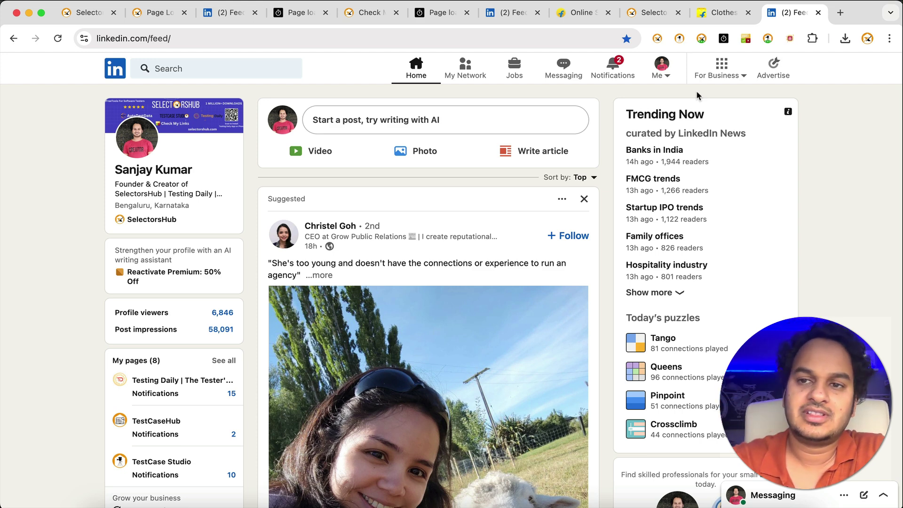
# - Copy all the whitelist entries, delete them so the whitelist is blank, and close the extension
pyautogui.click(724, 40)
pyautogui.click(648, 284)
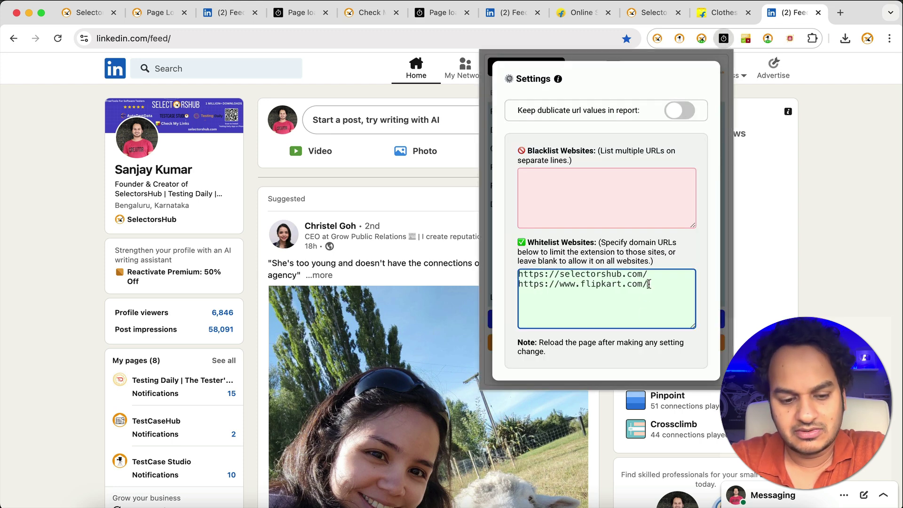
pyautogui.press('super+a')
pyautogui.press('super+c')
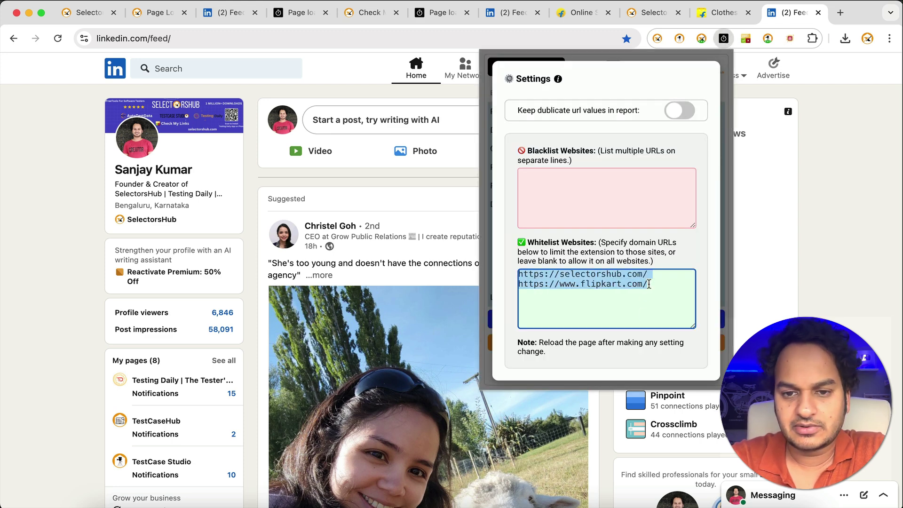
pyautogui.press('BackSpace')
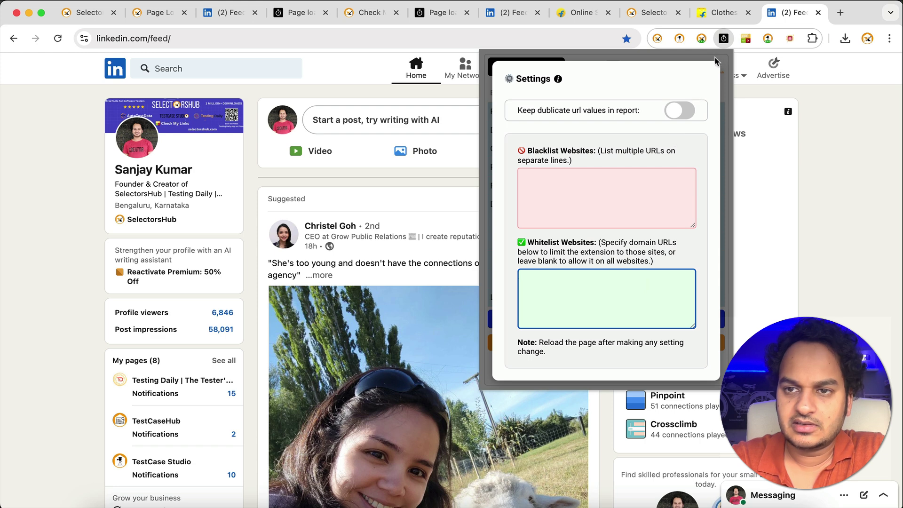
pyautogui.click(802, 163)
# - Reload the LinkedIn feed and go from the Flipkart clothing page to the Flipkart home page to test tracking without a whitelist
pyautogui.press('super+r')
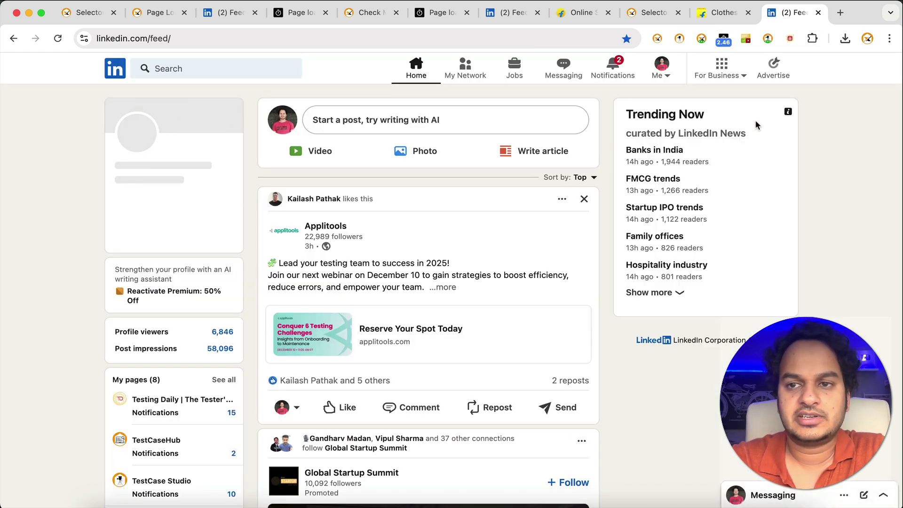
pyautogui.click(721, 13)
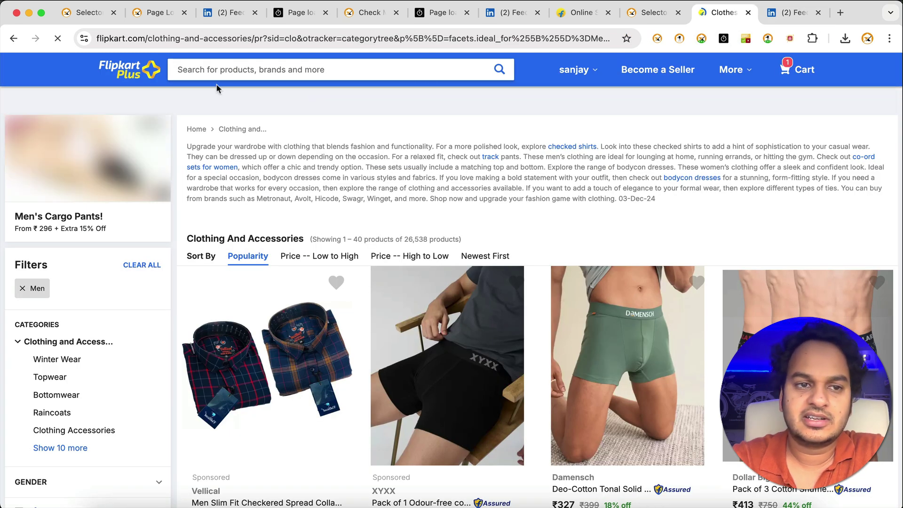
pyautogui.click(136, 68)
# - From the SelectorsHub page, open the Page Load Timer settings and paste the copied selectorshub.com and flipkart.com URLs into the blacklist
pyautogui.click(646, 14)
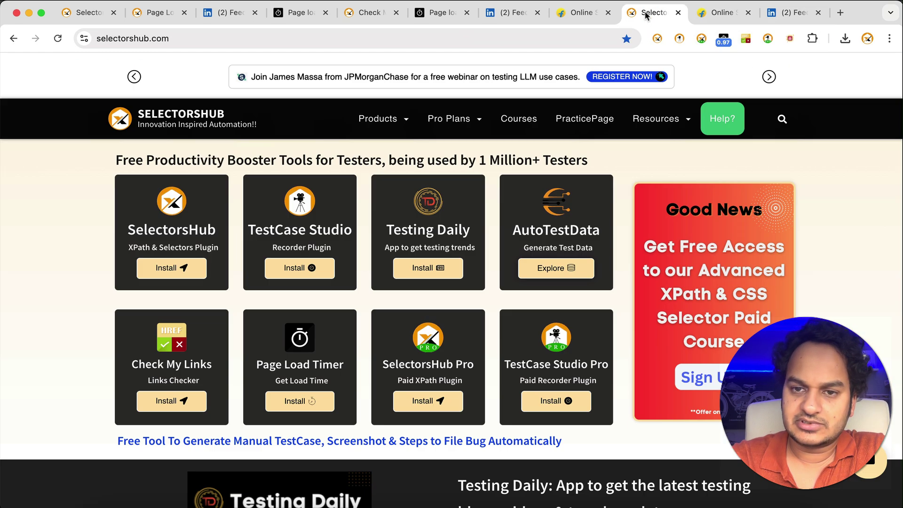
pyautogui.click(724, 40)
pyautogui.click(694, 374)
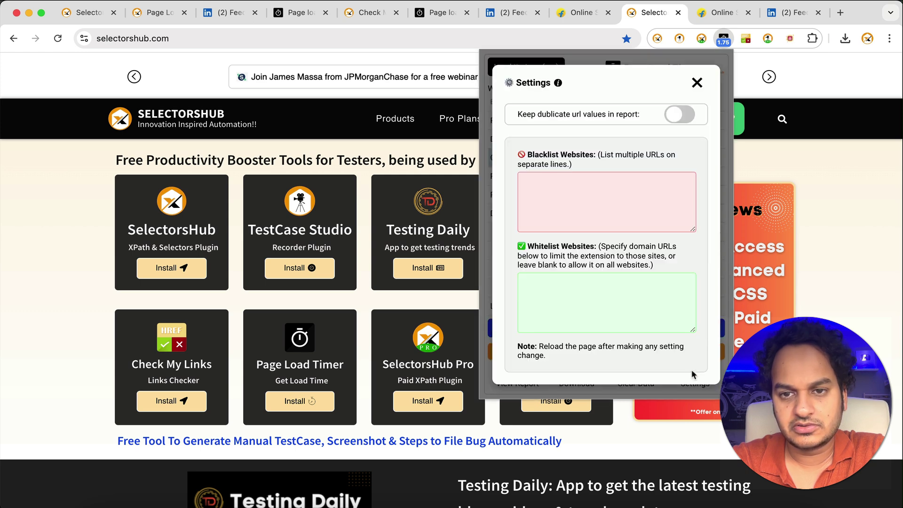
pyautogui.click(613, 204)
pyautogui.press('super+v')
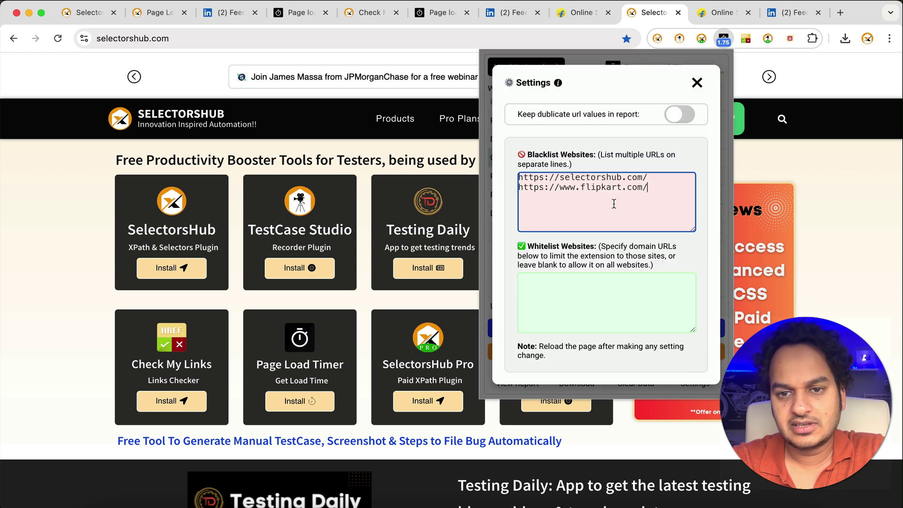
pyautogui.click(651, 177)
pyautogui.press('super+shift+Left')
pyautogui.press('BackSpace')
pyautogui.press('Delete')
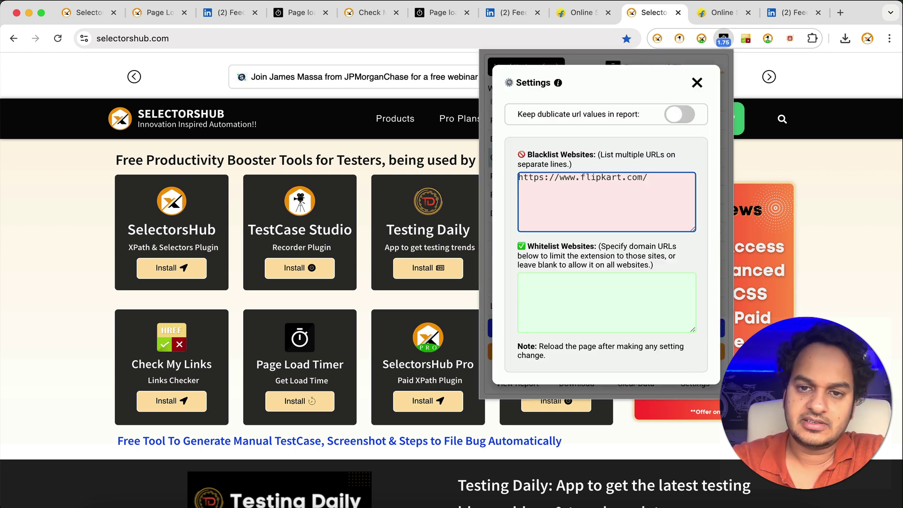
pyautogui.click(697, 84)
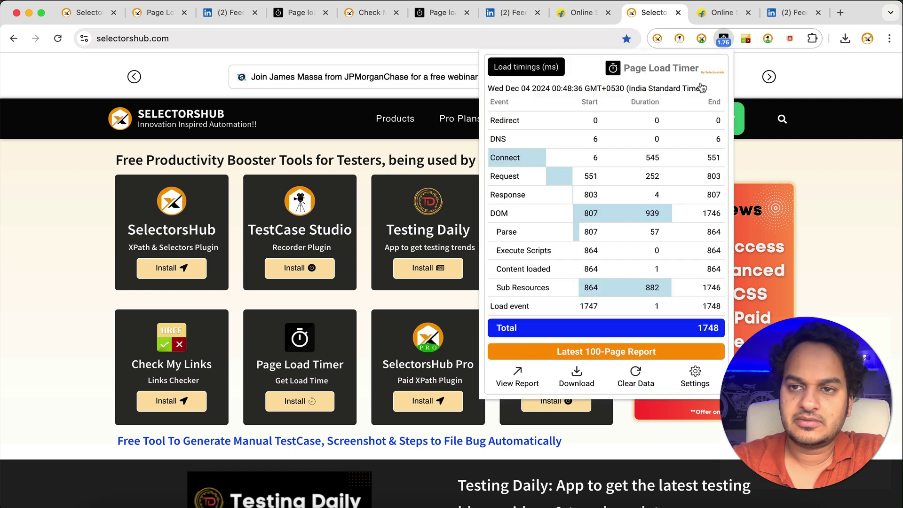
pyautogui.click(753, 71)
# - Reload the SelectorsHub home page and the LinkedIn feed to test load-time tracking with only Flipkart blacklisted
pyautogui.press('super+r')
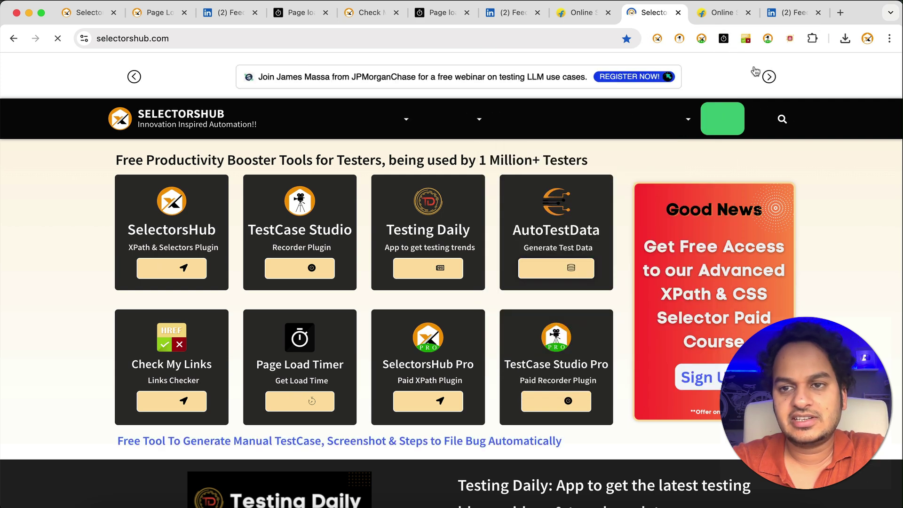
pyautogui.click(793, 13)
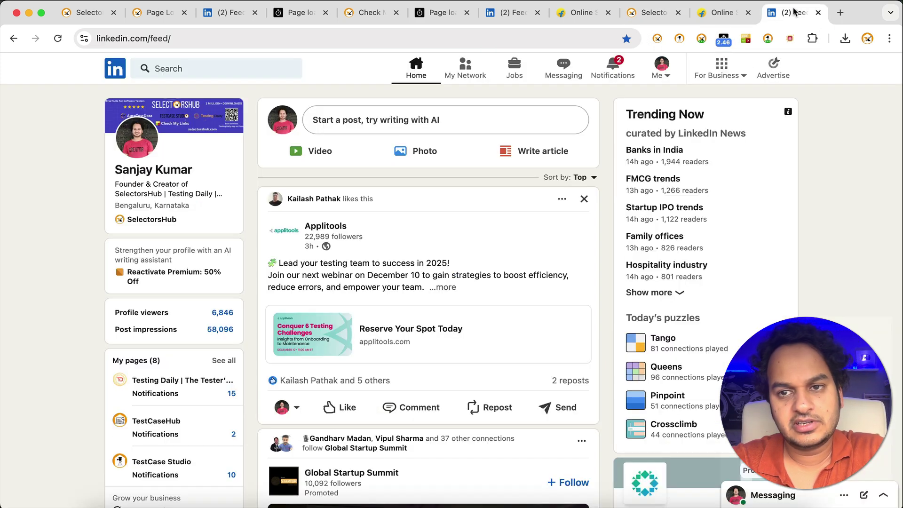
pyautogui.press('super+r')
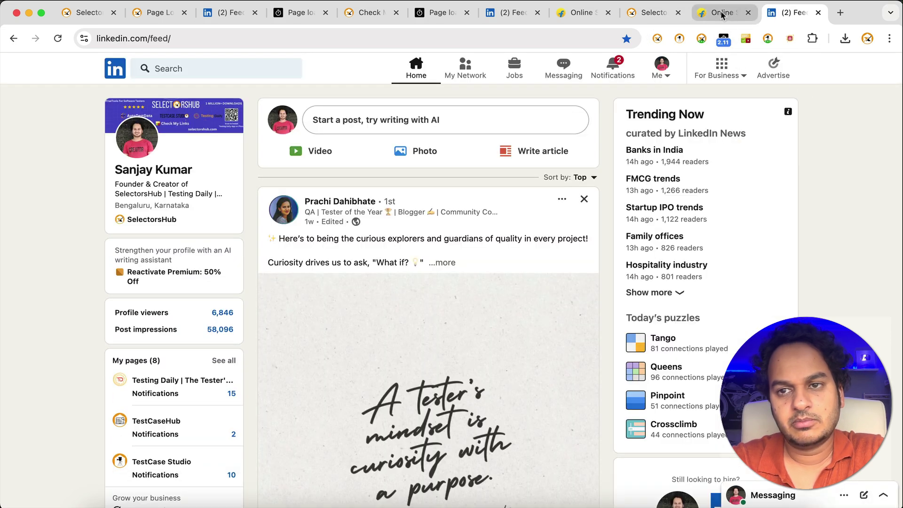
# - Check both open Flipkart pages for load-time tracking and review the blacklist in the Page Load Timer settings
pyautogui.click(722, 13)
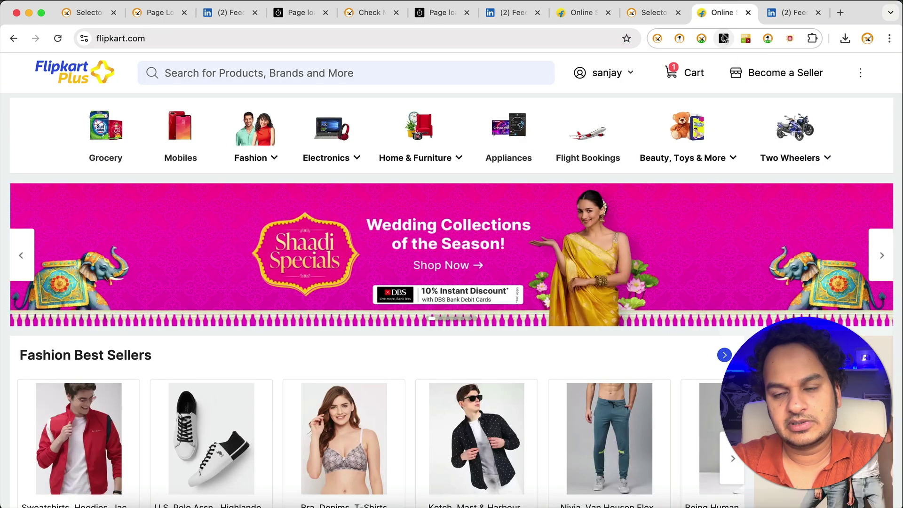
pyautogui.click(590, 15)
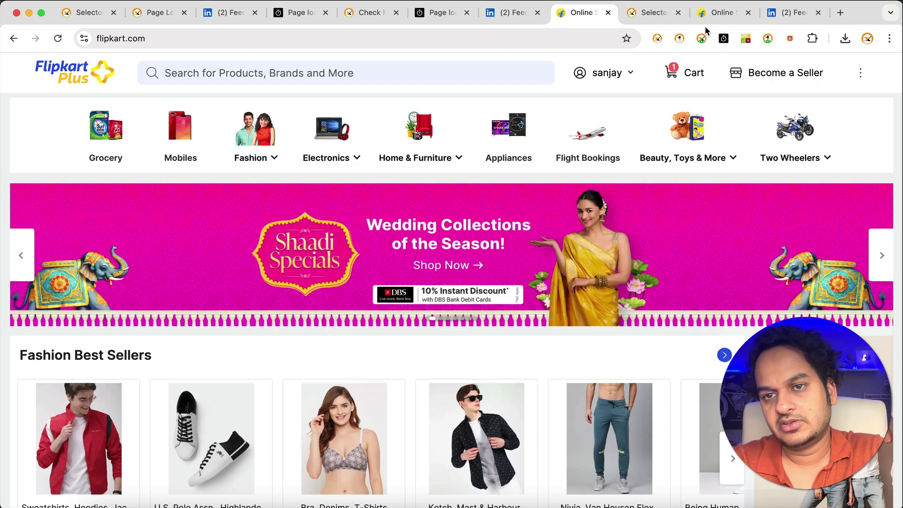
pyautogui.click(723, 39)
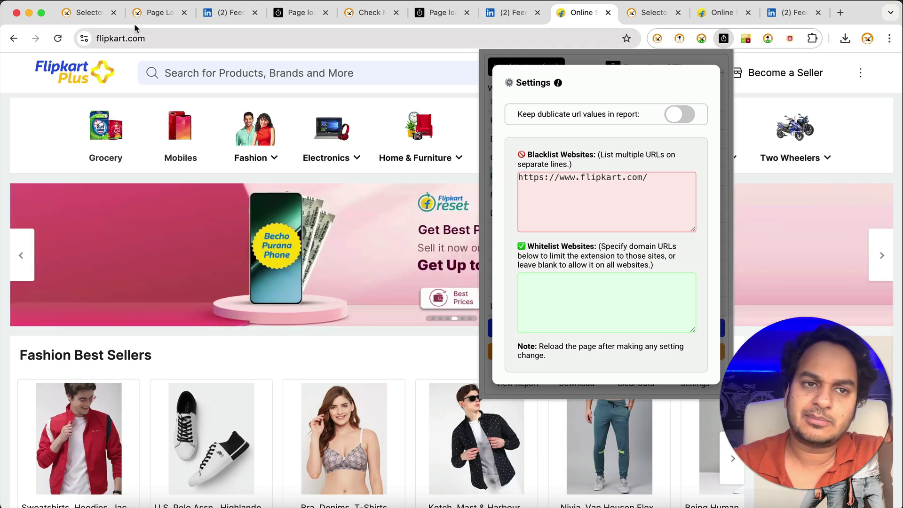
# - Open the Chrome Web Store listing from the Page Load Timer product page and look through its overview and reviews
pyautogui.click(149, 14)
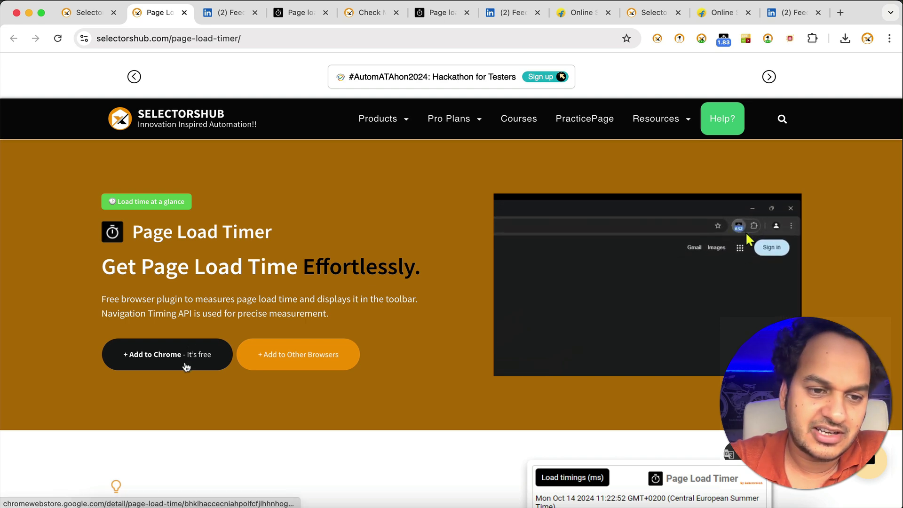
pyautogui.click(190, 348)
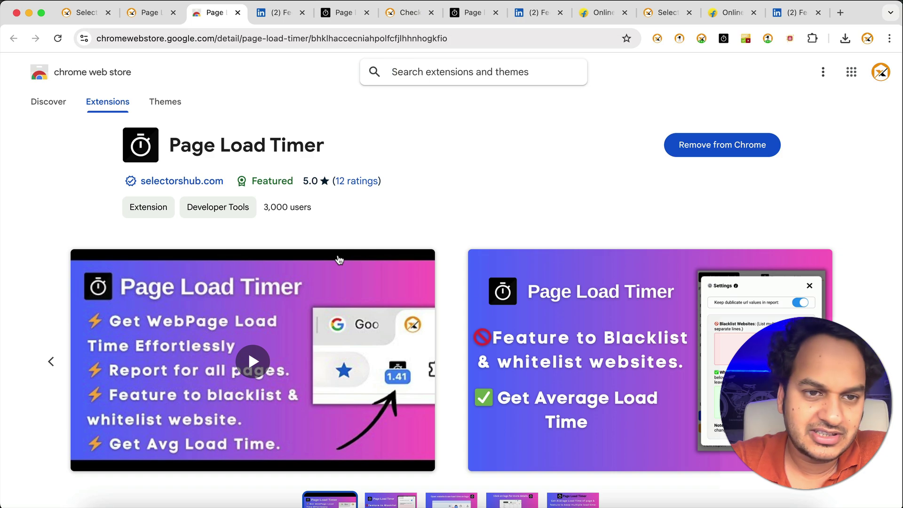
pyautogui.scroll(-10, 337, 258)
pyautogui.scroll(7, 339, 259)
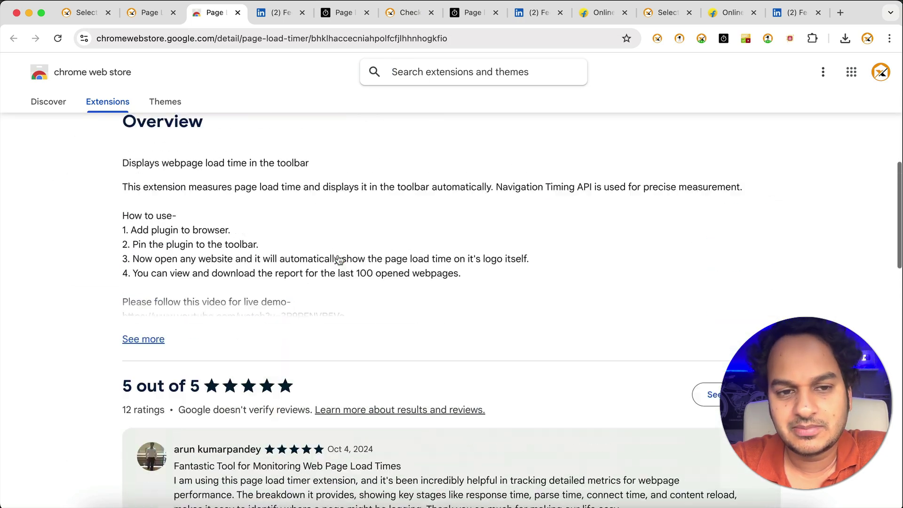
pyautogui.scroll(-5, 338, 259)
pyautogui.scroll(12, 617, 200)
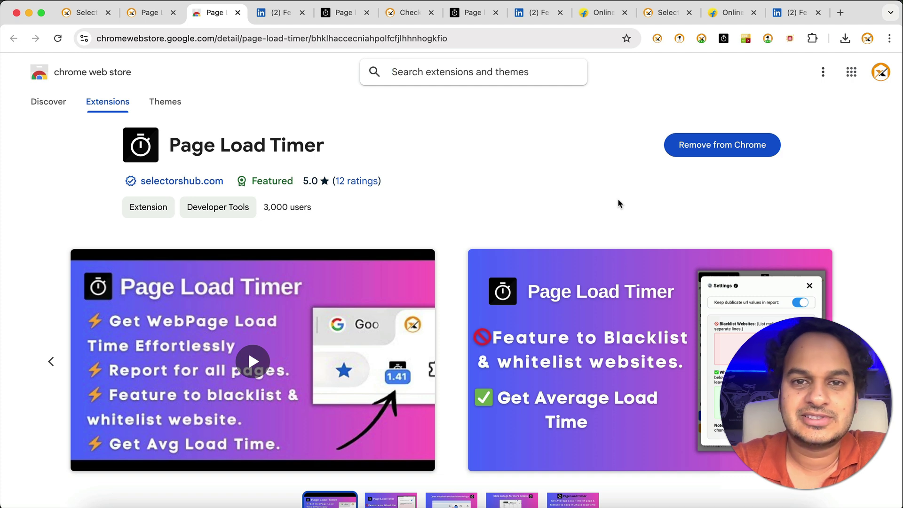
pyautogui.click(608, 4)
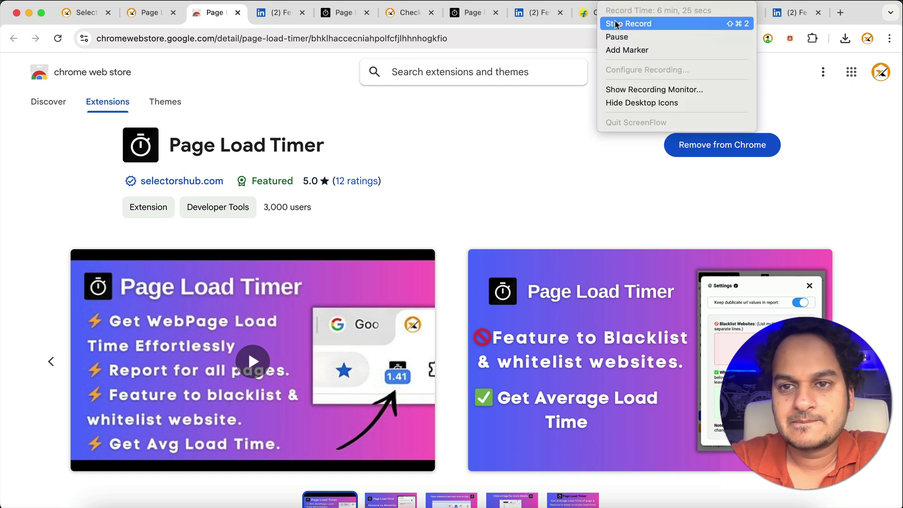
pyautogui.click(615, 24)
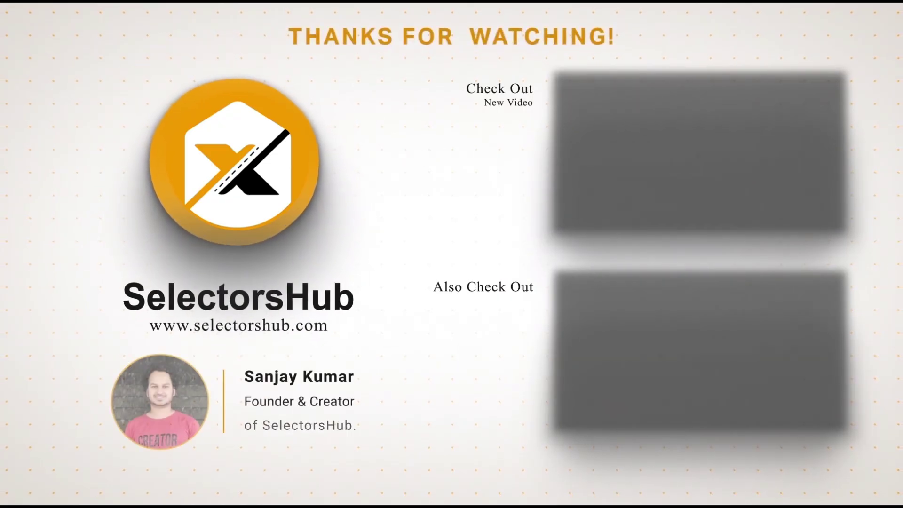